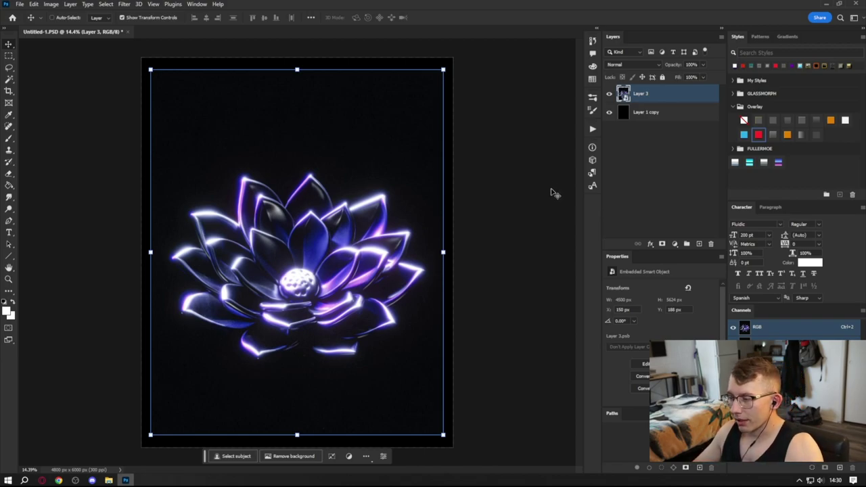
- Duplicate the Layer 3 flower twice
scroll(318, 289, "up", 1)
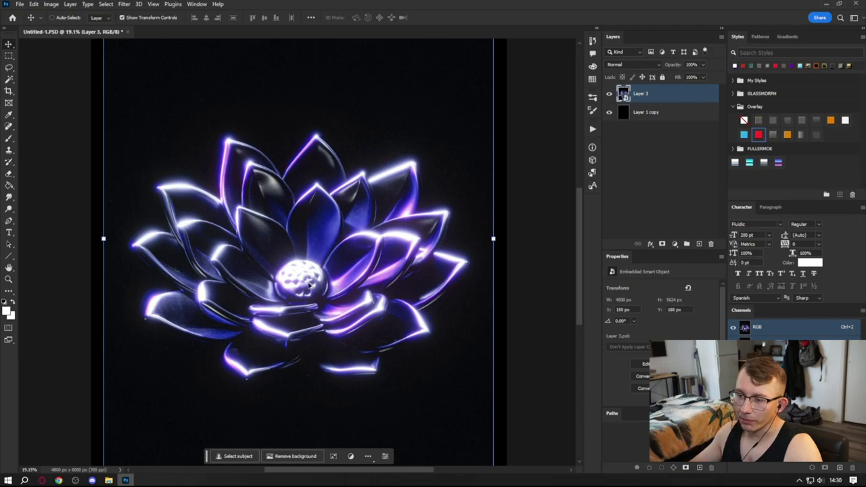
key("ctrl+0")
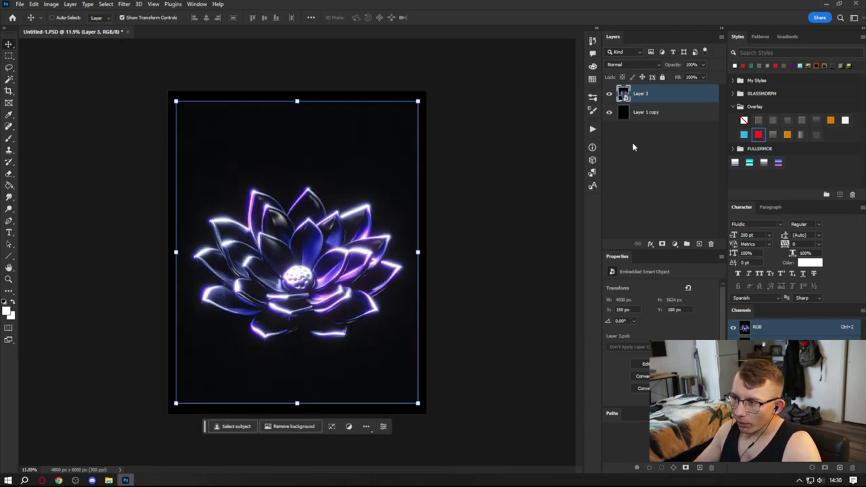
key("ctrl+j")
key("ctrl+j")
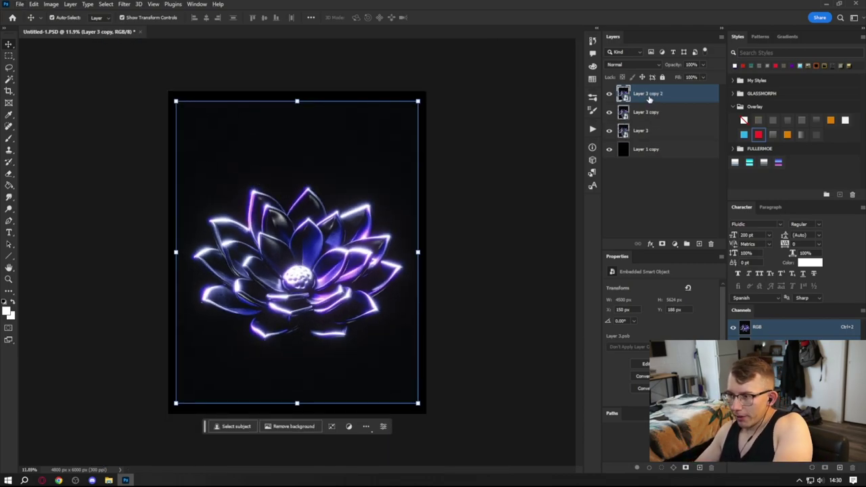
- Place another copy of Layer 3 beneath Layer 1 copy, hide it and lock it
left_click_drag(655, 129, 660, 189)
left_click(609, 167)
left_click(662, 77)
- Add a Threshold adjustment above Layer 3 and copy it above each of the two upper flower layers
left_click(646, 149)
left_click(650, 135)
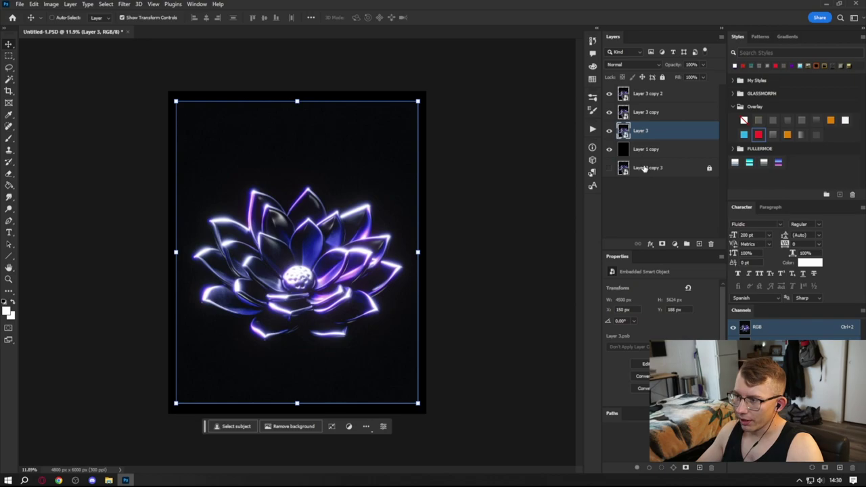
left_click(674, 245)
left_click(683, 389)
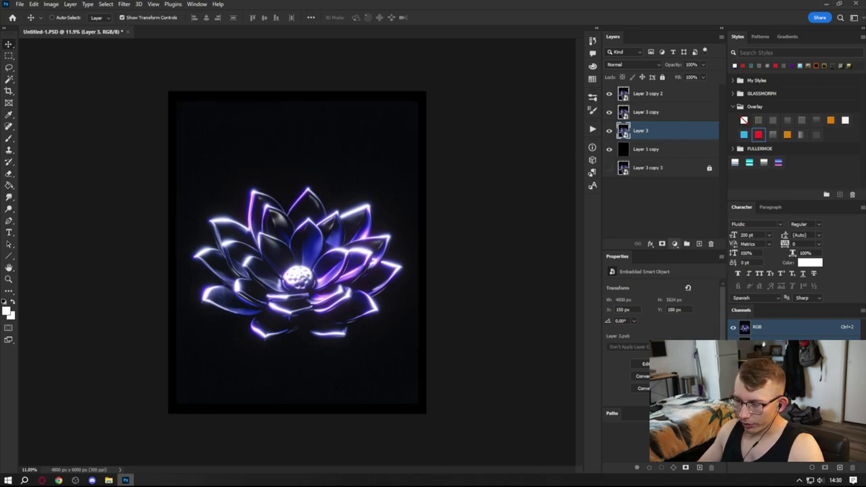
left_click_drag(678, 129, 670, 88)
scroll(323, 277, "up", 3)
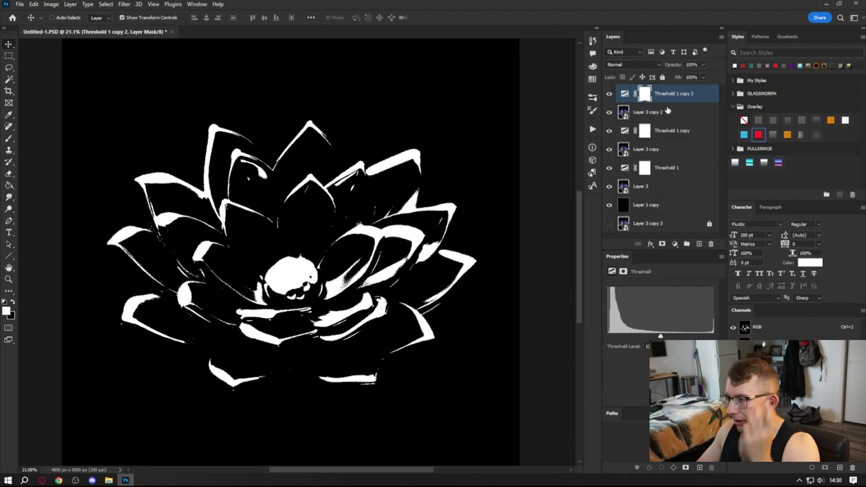
- Clip each of the three Threshold adjustments to the flower layer directly beneath it and hide Layer 3 copy
left_click(609, 94)
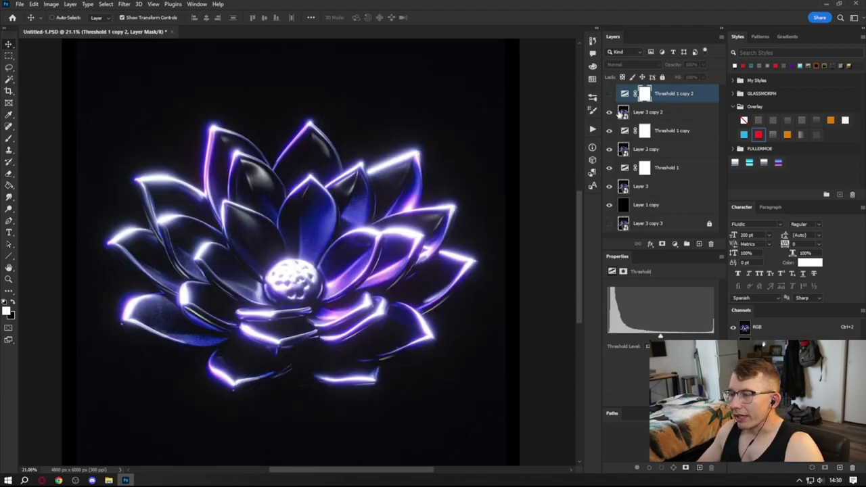
left_click(653, 130)
right_click(653, 130)
left_click(677, 291)
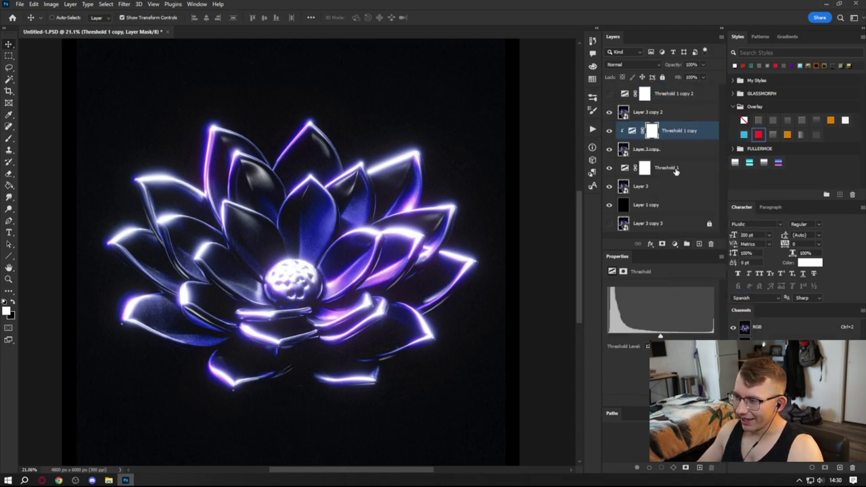
right_click(675, 171)
left_click(697, 292)
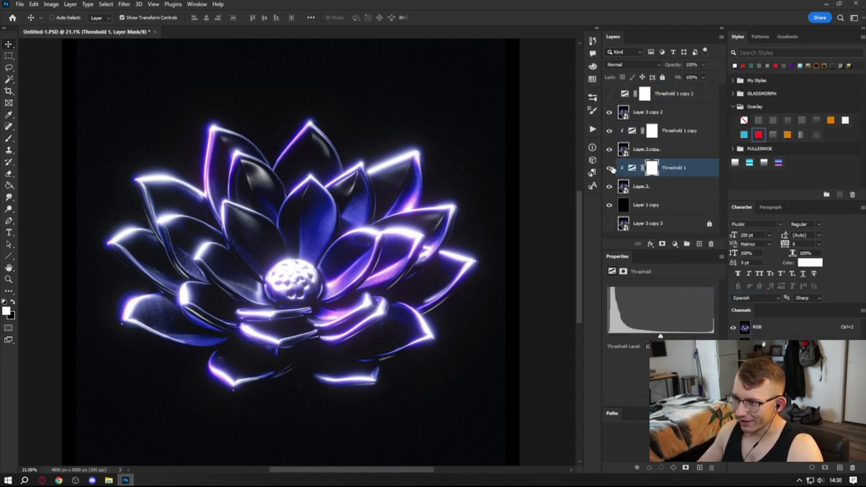
left_click(609, 149)
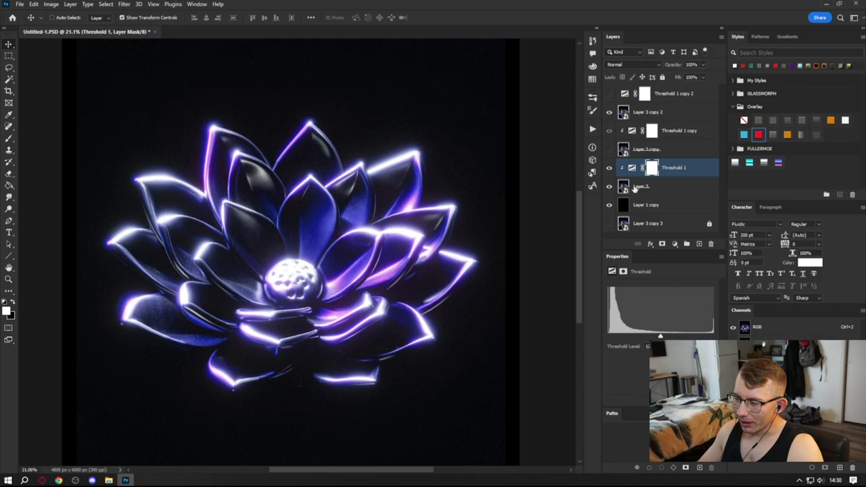
left_click(608, 94)
right_click(667, 92)
left_click(703, 272)
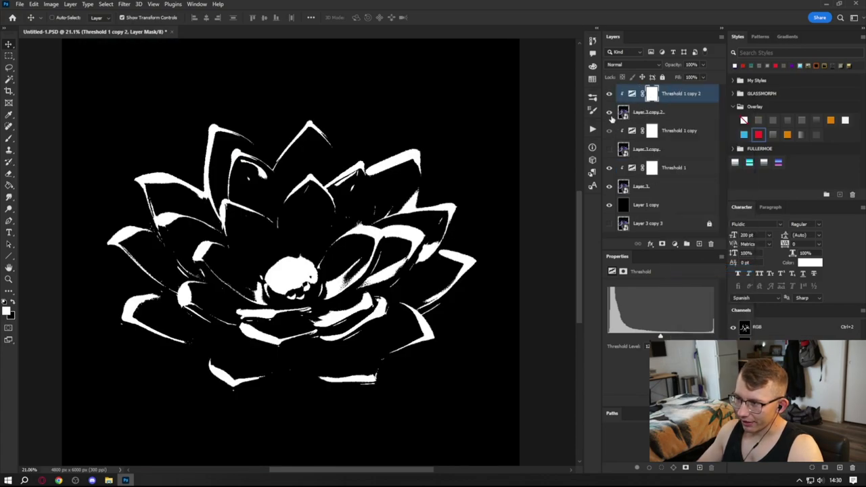
- Raise the level of the Threshold 1 adjustment on Layer 3 so only the flower's brighter edges stay white
left_click(667, 185)
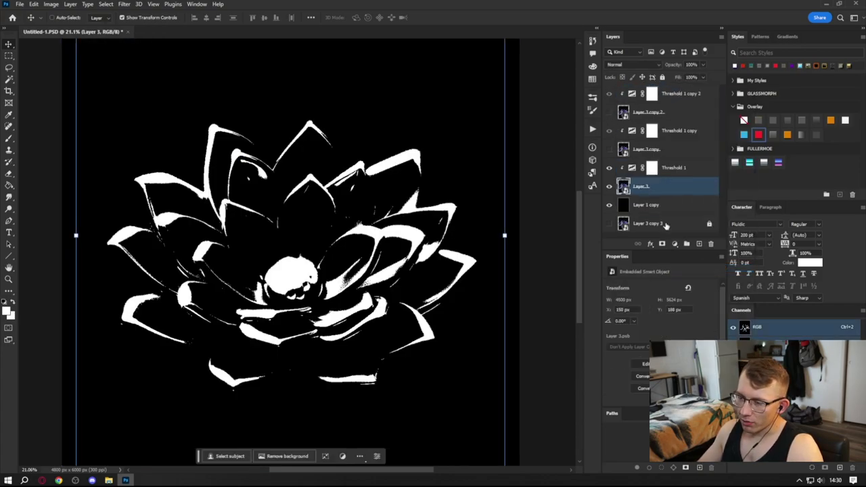
left_click(648, 170)
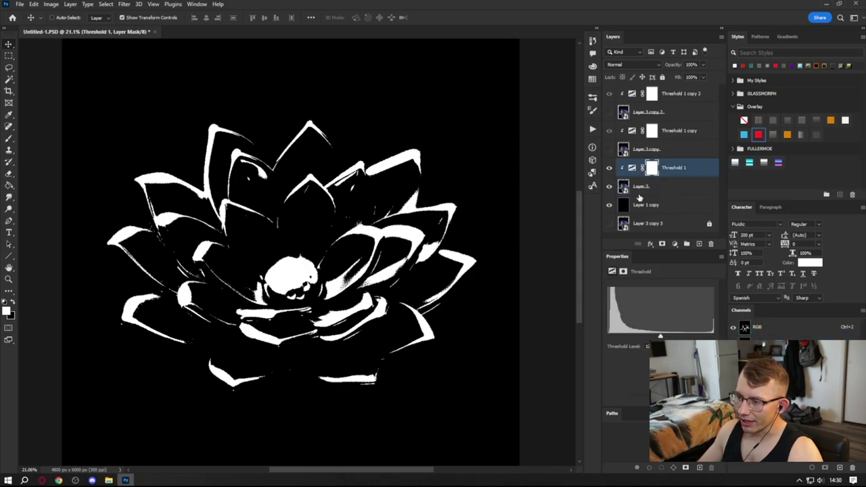
left_click_drag(661, 337, 674, 319)
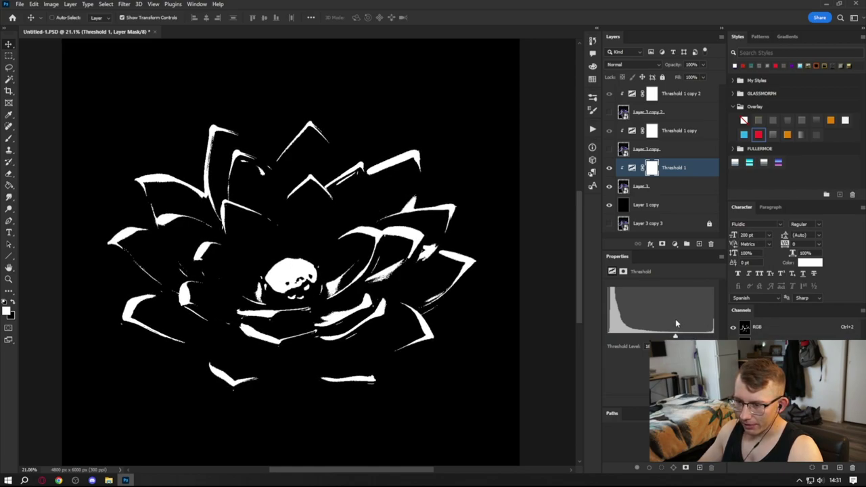
- Show Layer 3 copy and strongly lower its Threshold level so the petals' midtones turn white
left_click(608, 149)
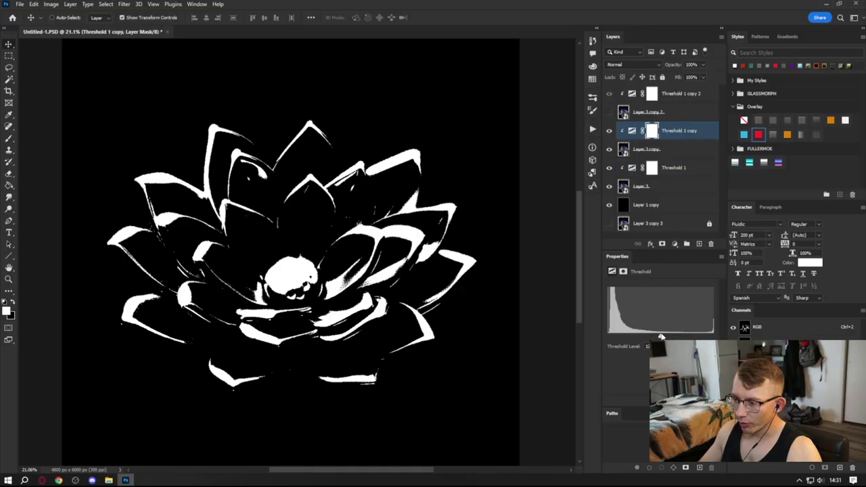
left_click_drag(663, 334, 632, 325)
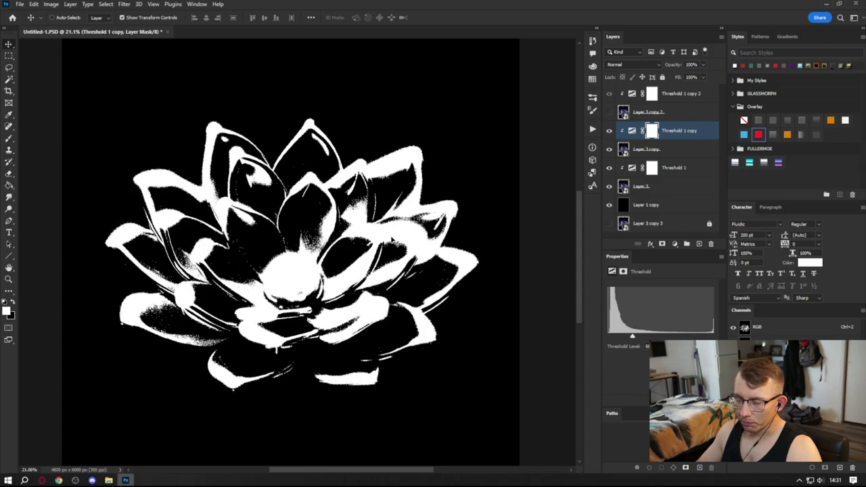
scroll(390, 237, "down", 2)
scroll(385, 235, "up", 1)
- Show Layer 3 copy 2 and slightly lower the level of its Threshold adjustment
left_click(609, 112)
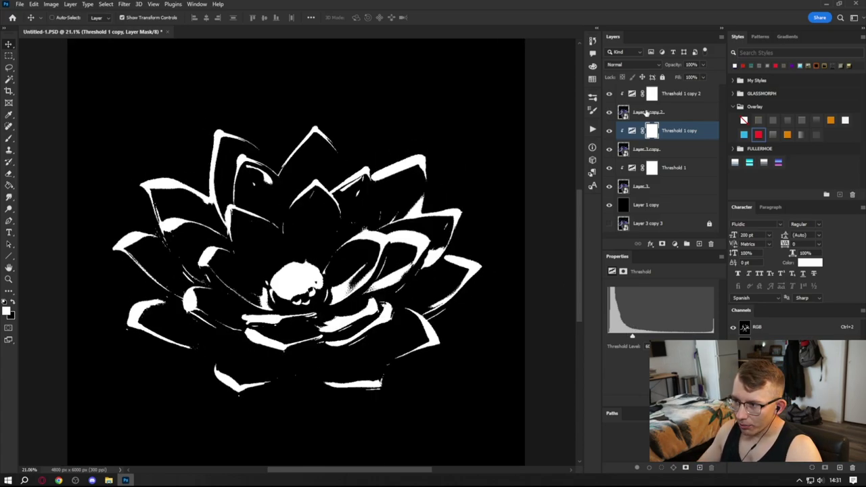
left_click(669, 112)
left_click(651, 93)
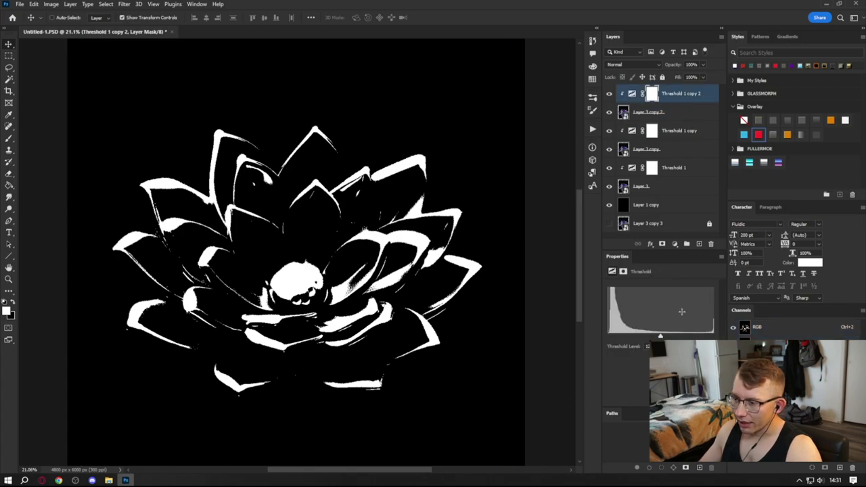
mouse_move(660, 336)
left_mouse_down()
mouse_move(645, 338)
mouse_move(653, 336)
left_mouse_up()
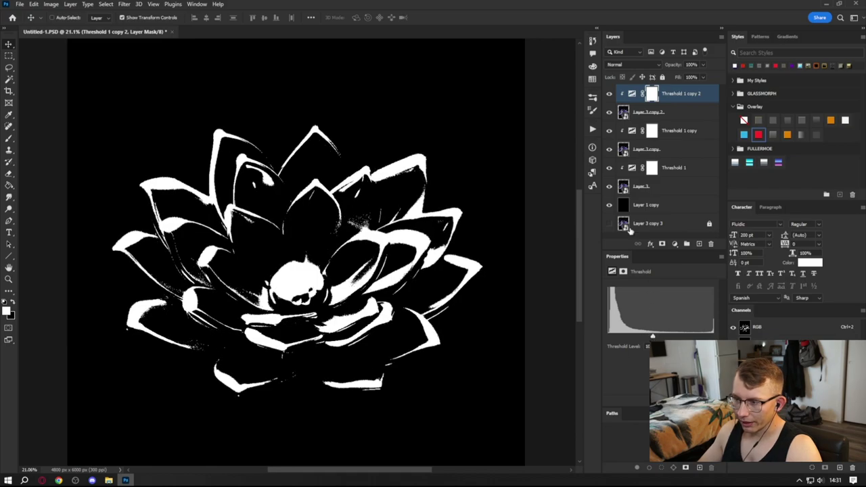
- Hide the two upper flower copies and raise the Threshold level on Layer 3 further to thin the highlights
left_click(608, 112)
left_click(609, 149)
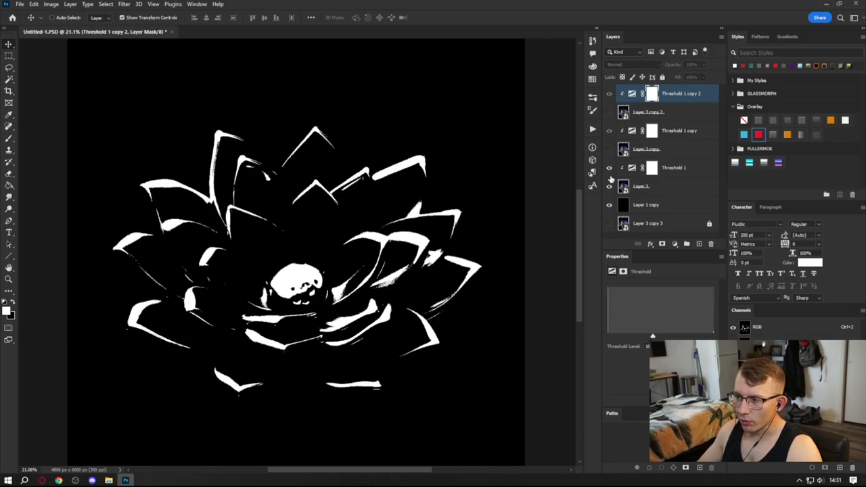
left_click(650, 168)
left_click_drag(680, 334, 685, 334)
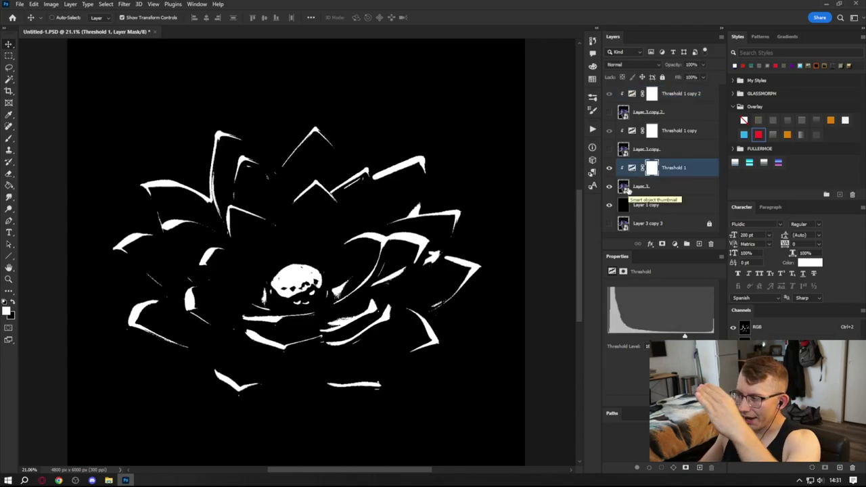
- Show both flower copies again and merge each of the three flower layers with its clipped Threshold adjustment
left_click(608, 149)
left_click(608, 112)
left_click(667, 110)
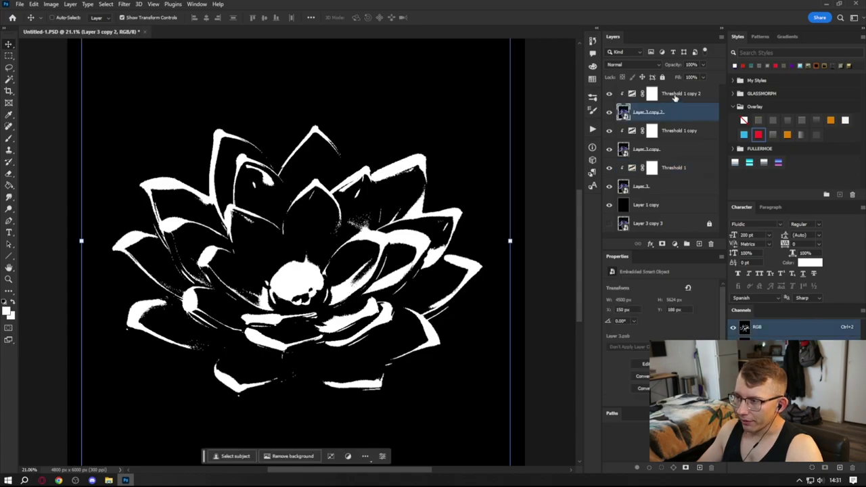
left_click(674, 99, "ctrl")
key("ctrl+e")
left_click(674, 130)
left_click(674, 119, "ctrl")
key("ctrl+e")
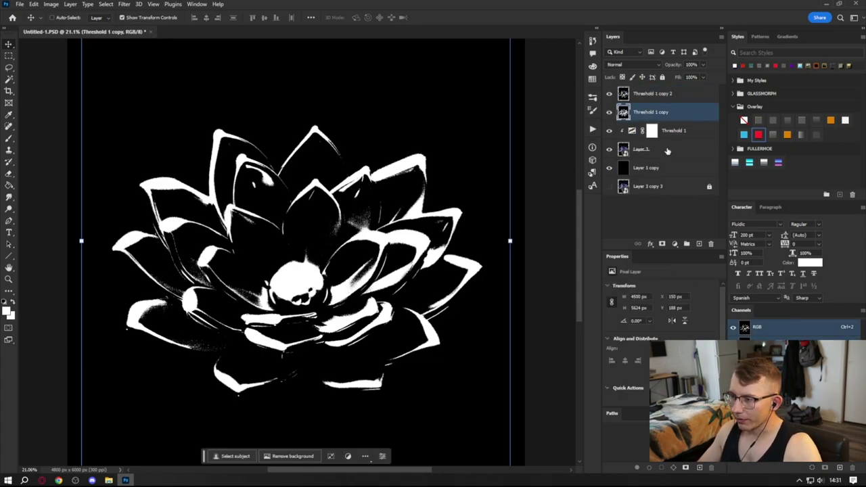
left_click(668, 150)
left_click(670, 133, "ctrl")
key("ctrl+e")
- Hide the Threshold 1 copy 2 layer and set the Threshold 1 copy layer's blend mode to Vivid Light
left_click(660, 113)
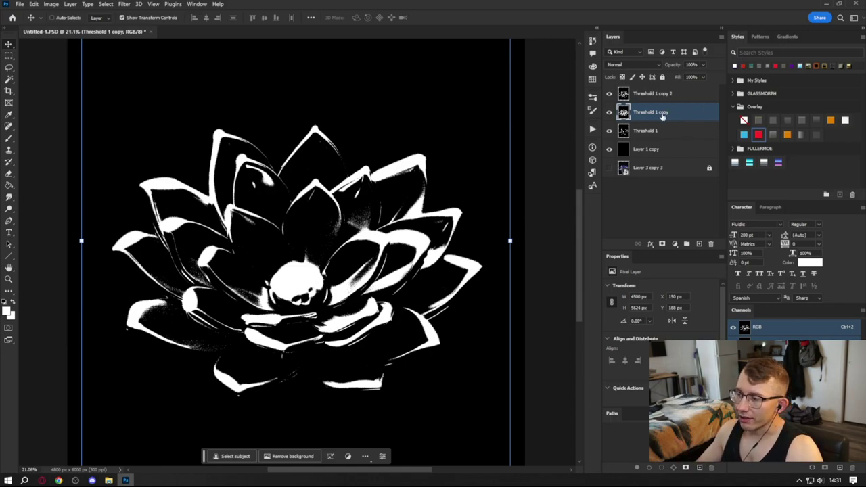
left_click(646, 135)
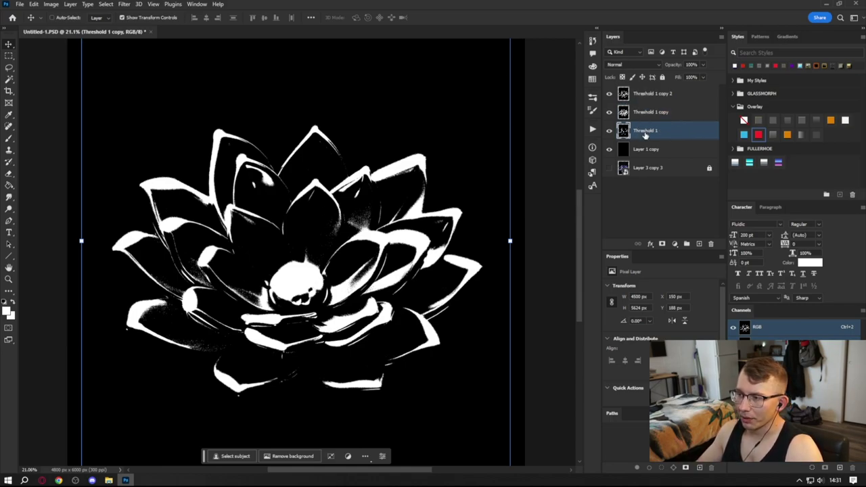
left_click(647, 112)
left_click(633, 64)
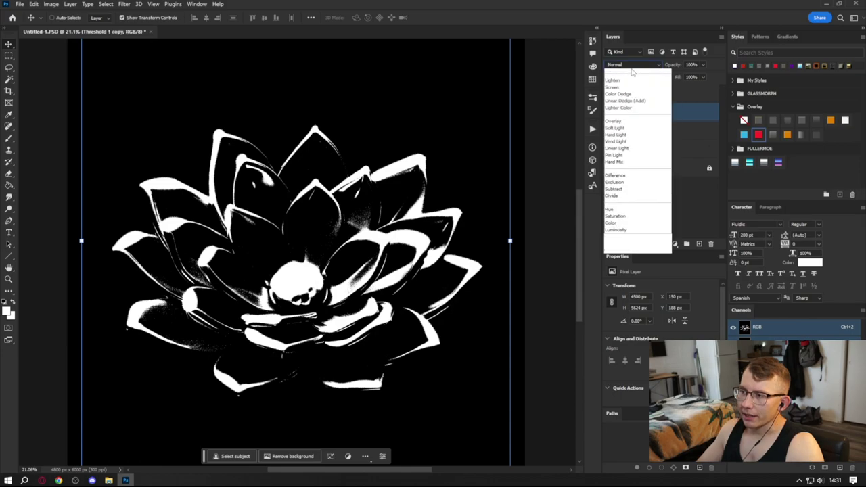
left_click(608, 94)
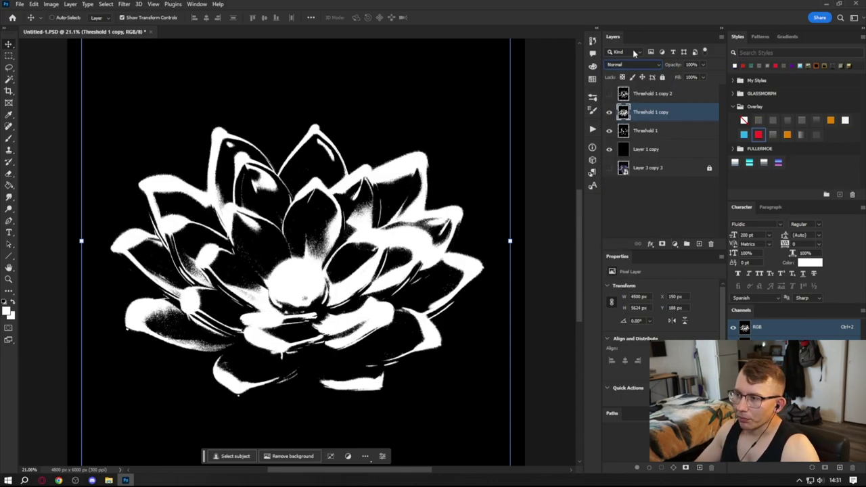
left_click(635, 65)
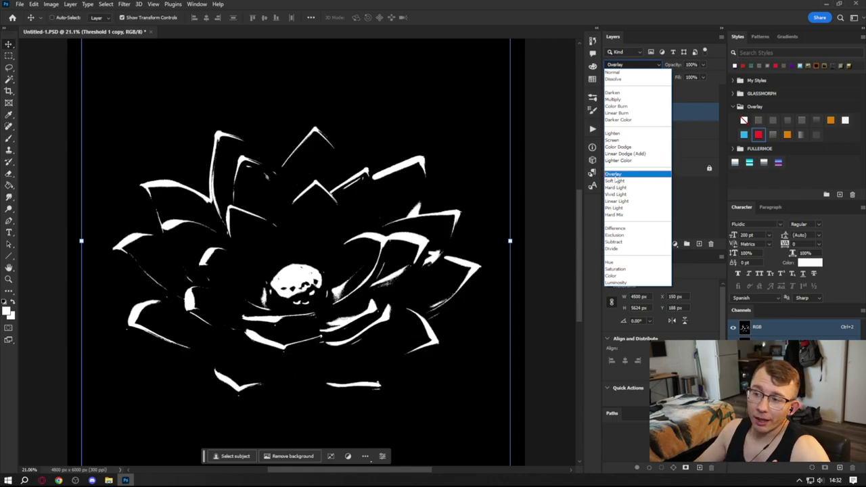
left_click(619, 196)
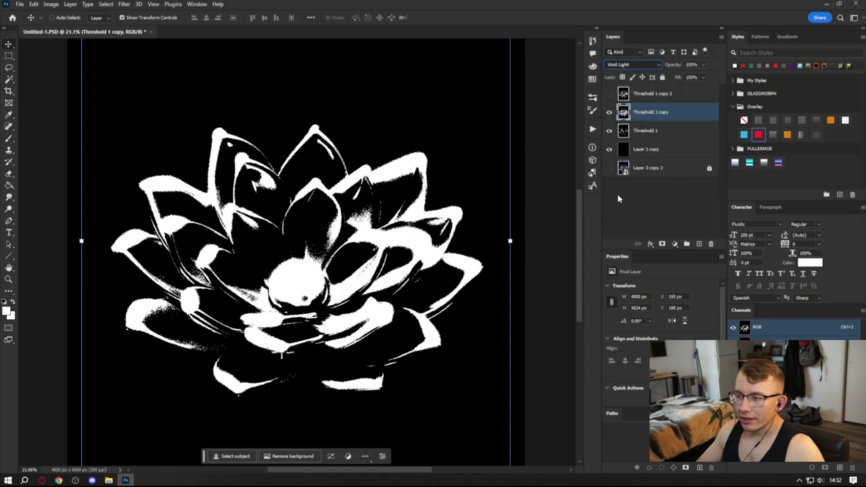
- Show the Threshold 1 copy 2 layer and set its blend mode to Subtract
left_click(652, 95)
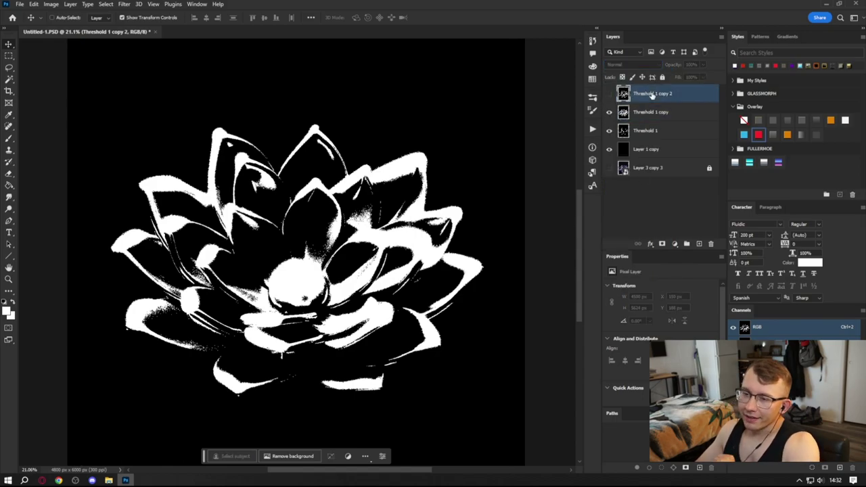
left_click(608, 94)
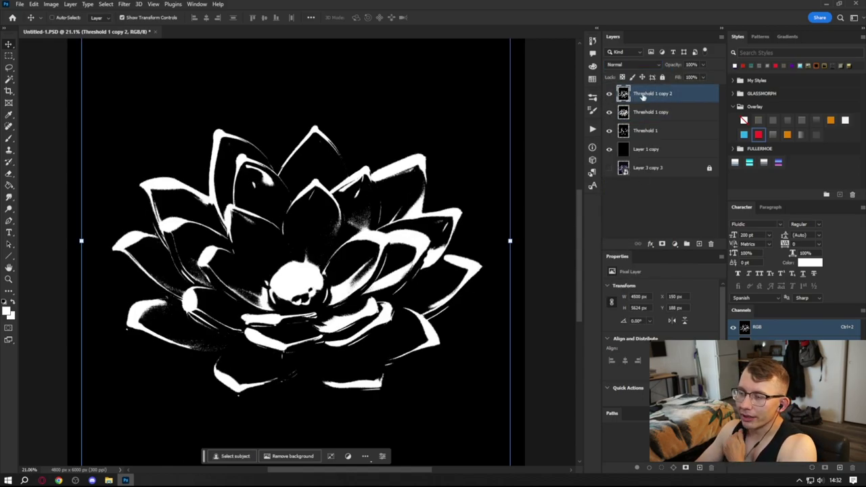
left_click(633, 65)
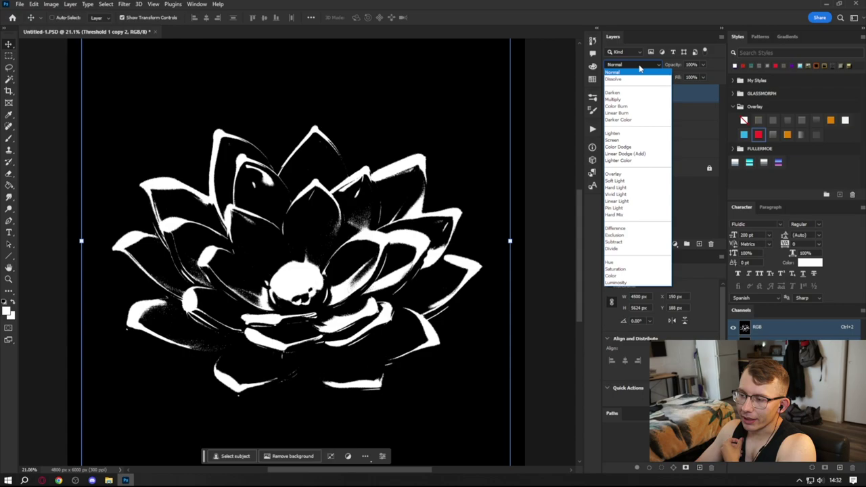
left_click(621, 242)
scroll(331, 294, "up", 4)
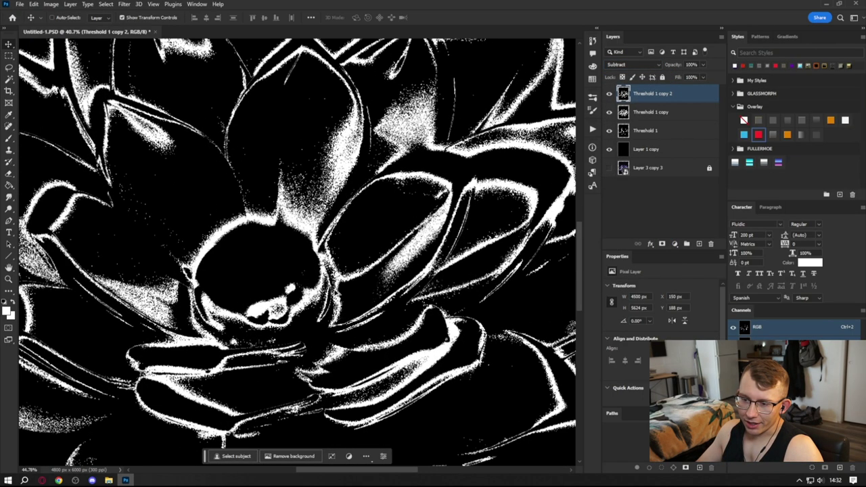
scroll(330, 259, "down", 2)
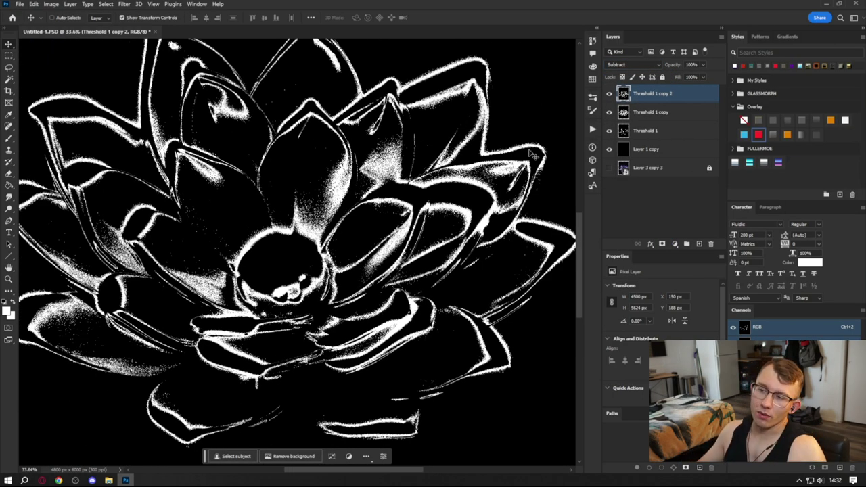
left_click(650, 118)
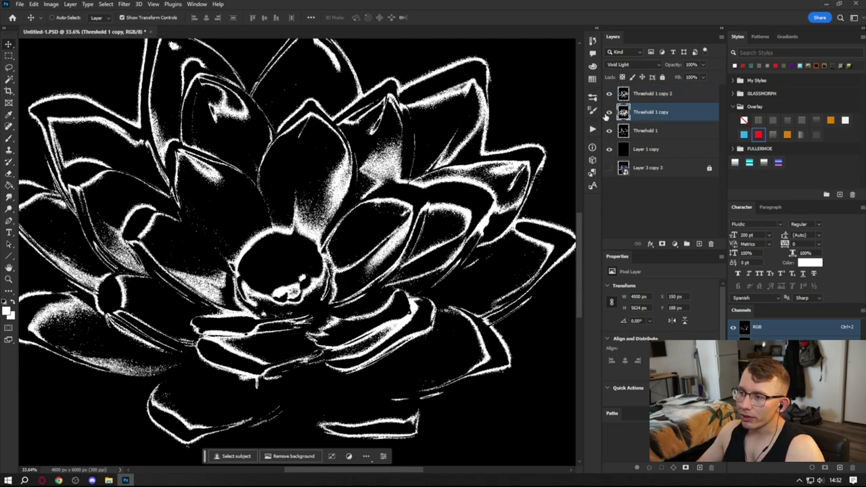
- Compare the flower with and without the Threshold 1 copy 2 layer and reselect Subtract as its blend mode
left_click(609, 94)
left_click(610, 94)
left_click(626, 94)
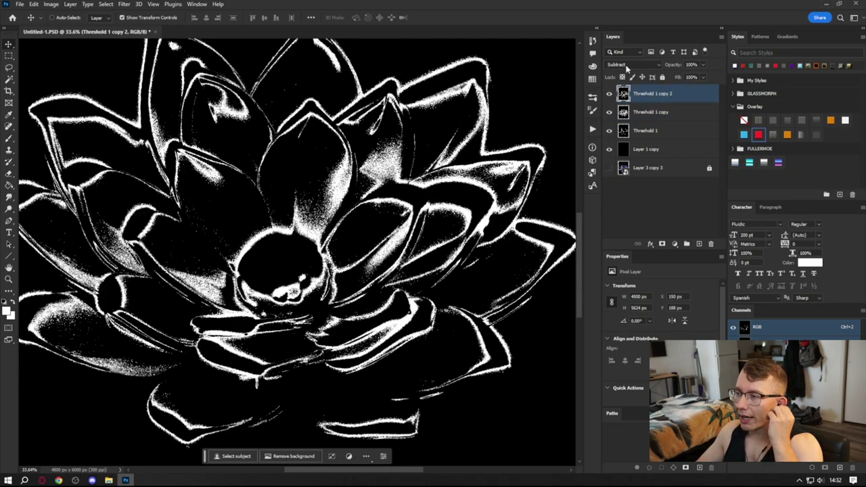
left_click(625, 64)
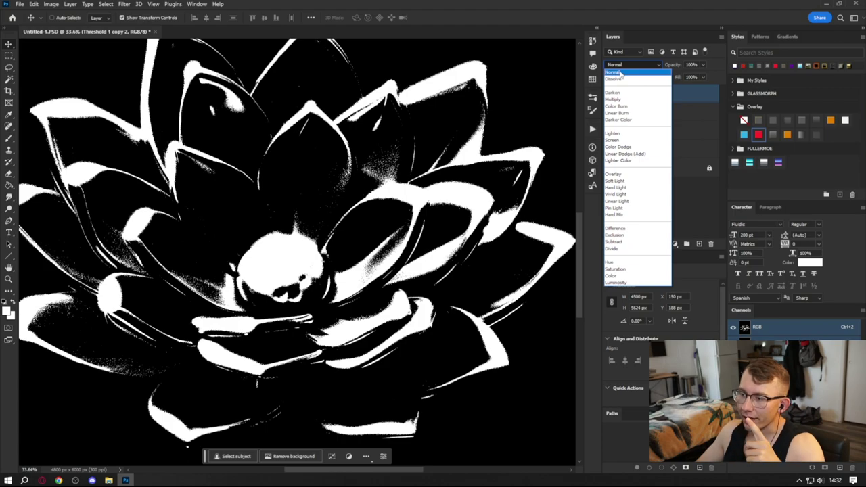
left_click(626, 235)
left_click(613, 65)
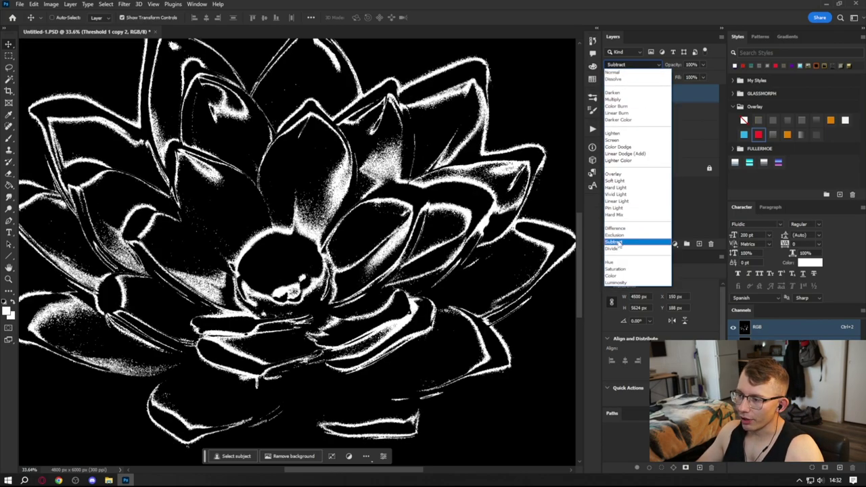
left_click(618, 242)
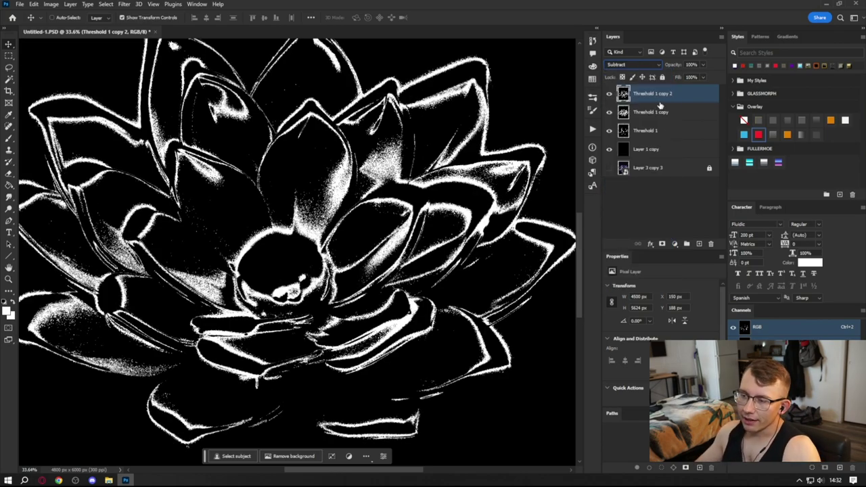
- Reselect Vivid Light for the Threshold 1 copy layer and inspect the blended flower up close and as a whole
left_click(660, 115)
left_click(629, 64)
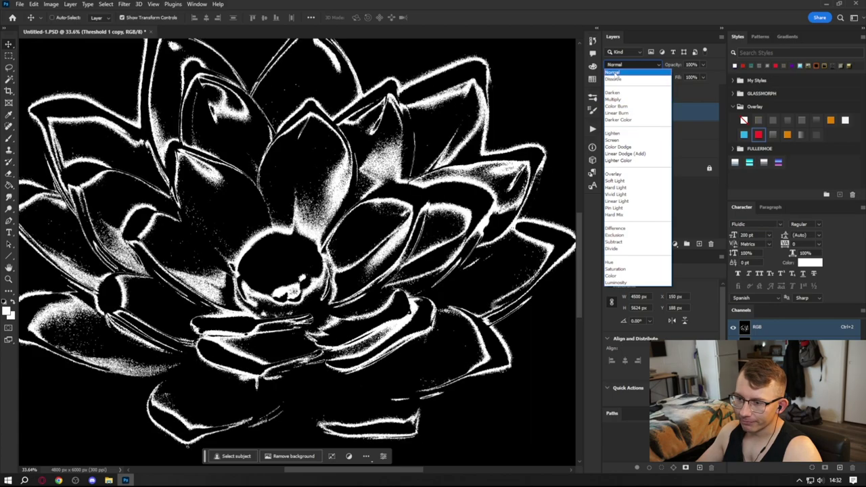
left_click(615, 194)
scroll(415, 205, "down", 5)
scroll(420, 209, "up", 4)
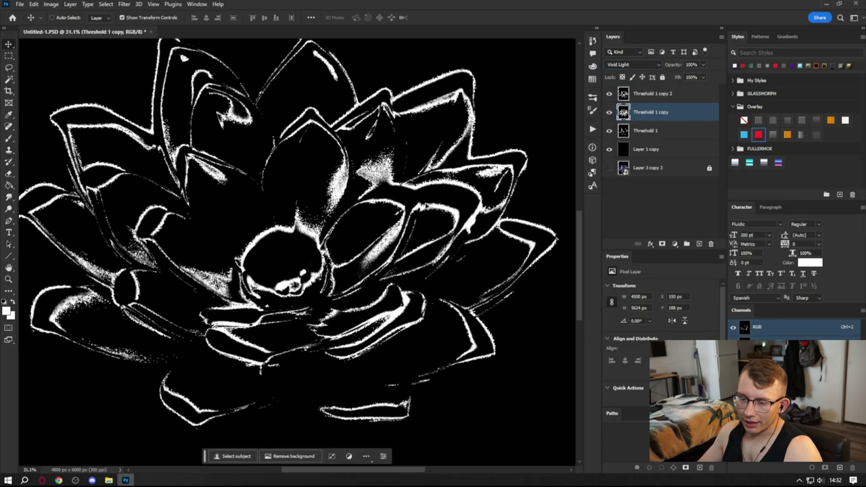
scroll(343, 281, "down", 1)
scroll(344, 281, "down", 2)
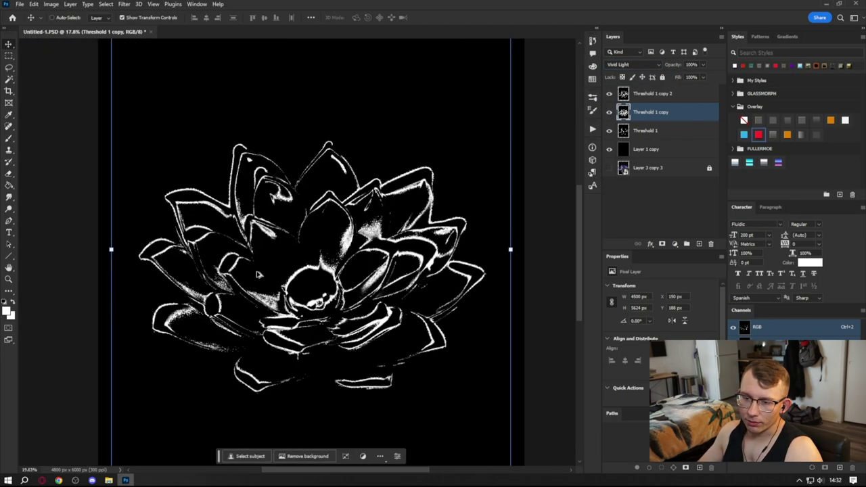
scroll(351, 280, "up", 2)
scroll(365, 279, "down", 2)
scroll(365, 279, "down", 1)
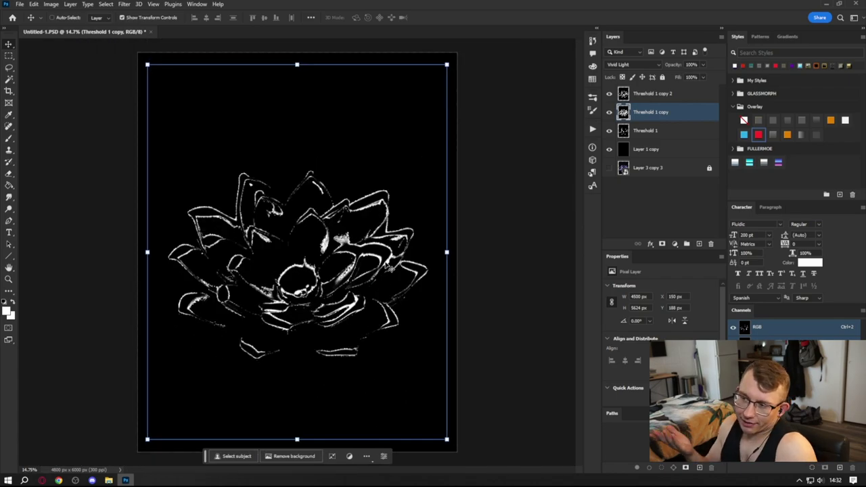
- Duplicate the three Threshold layers, merge the duplicates into one layer and hide the originals
left_click(660, 135)
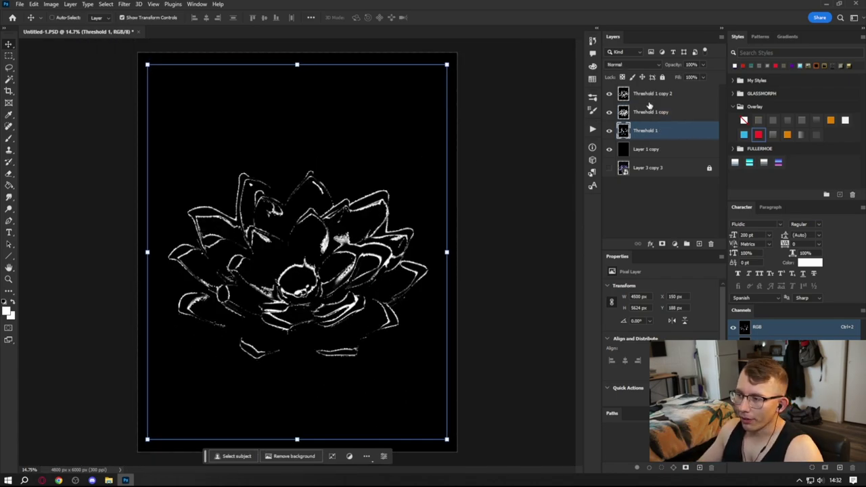
left_click(648, 98)
left_click(653, 129, "shift")
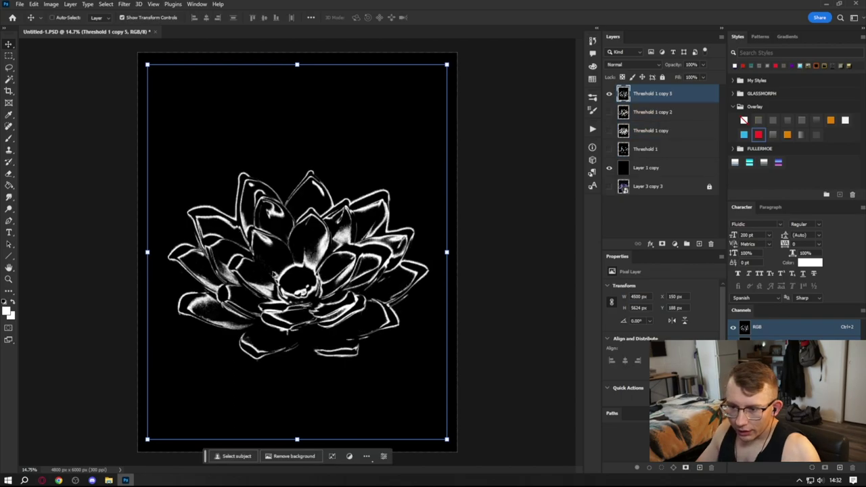
- Select the merged flower's white areas using Color Range with Fuzziness 12, turn the selection into a layer mask, and hide Layer 1 copy
scroll(282, 303, "up", 3)
left_click(105, 4)
left_click(153, 92)
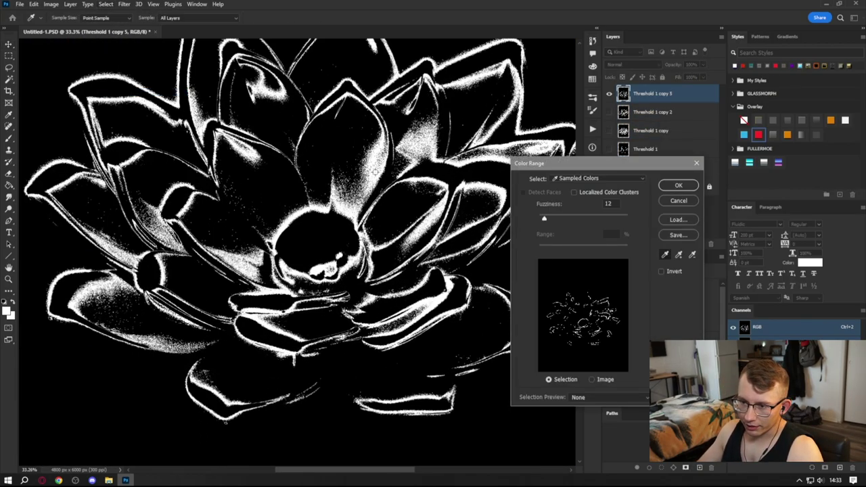
left_click(677, 187)
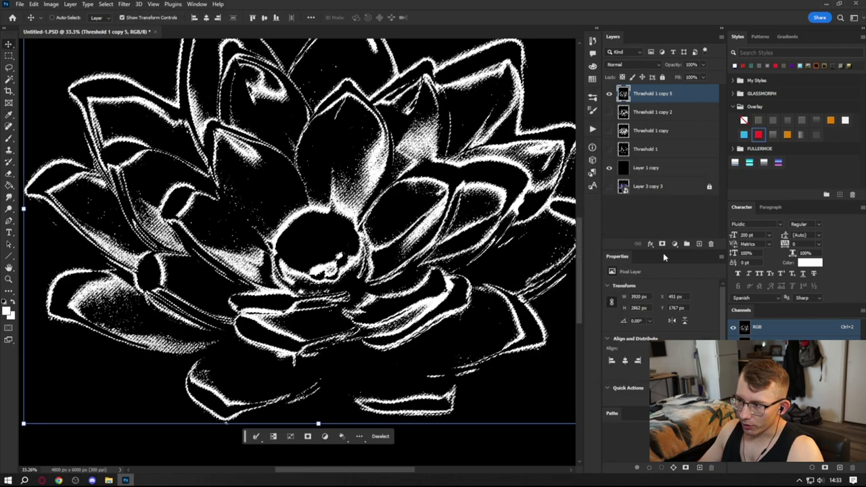
left_click(661, 244)
scroll(392, 200, "down", 3)
left_click(608, 169)
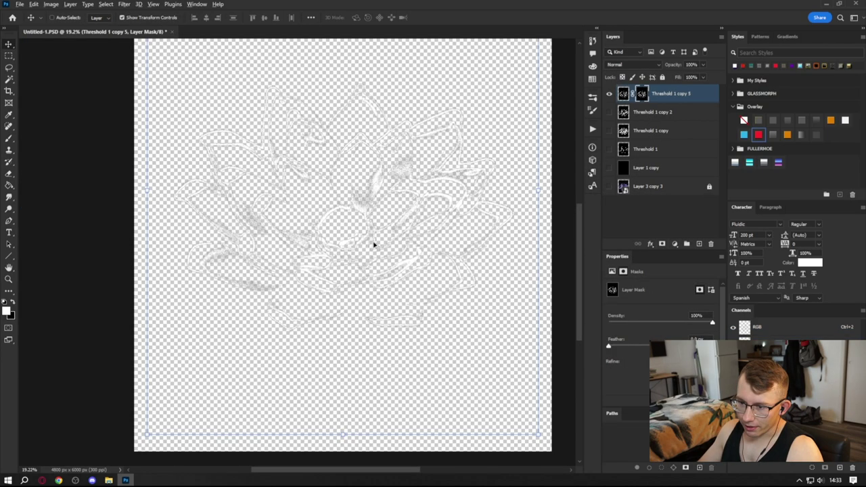
key("c")
key("alt+v")
key("Escape")
scroll(342, 246, "down", 4)
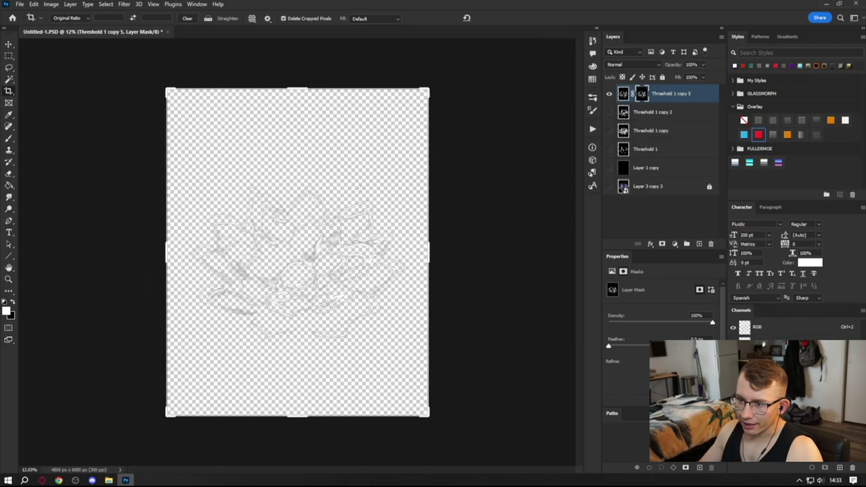
key("v")
scroll(283, 284, "up", 3)
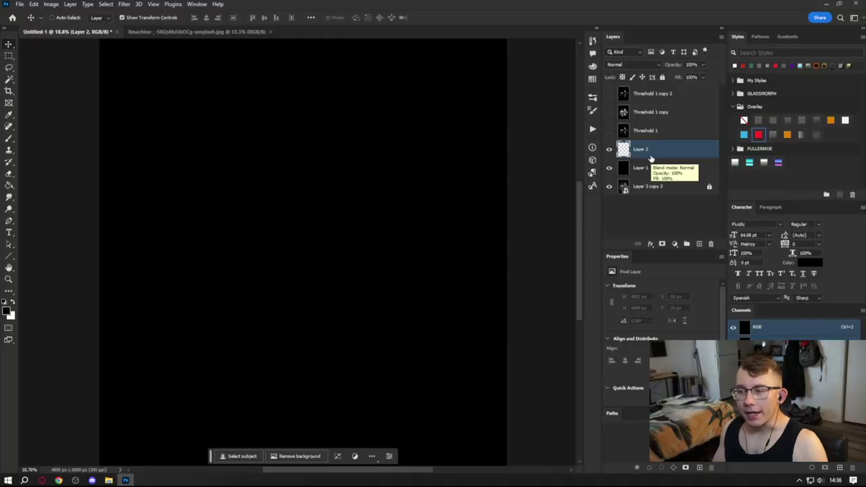
- Hide the black Layer 1 and examine the original metallic skull and swords artwork underneath
left_click(608, 168)
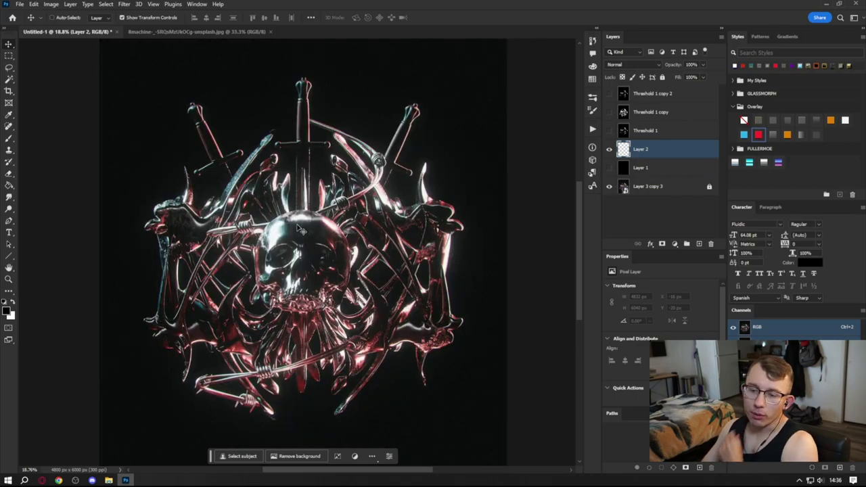
scroll(295, 173, "down", 2)
scroll(284, 367, "up", 3)
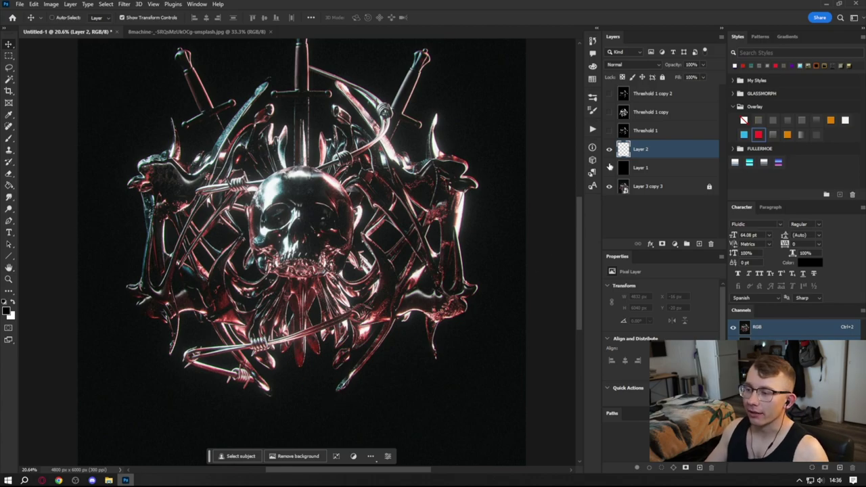
- Place the empty Layer 2 below the visible black Layer 1 and show the Threshold 1 layer of the skull
key("ctrl+bracketleft")
left_click(647, 134)
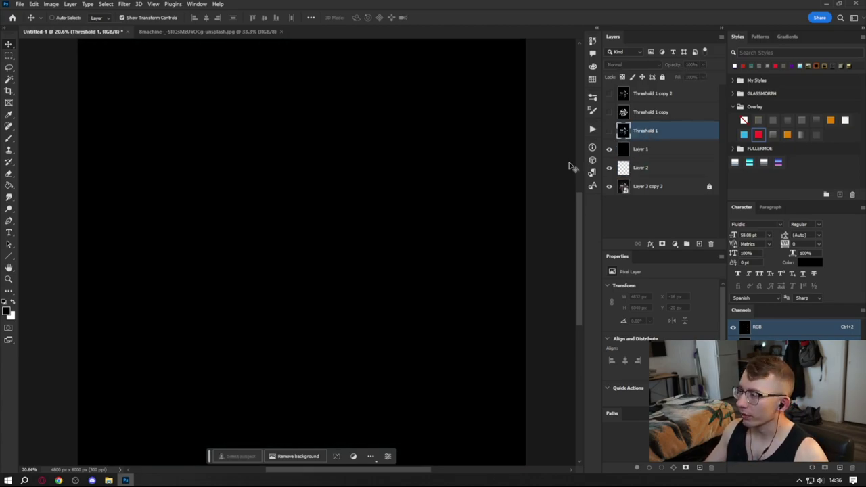
left_click(608, 131)
scroll(304, 237, "down", 1)
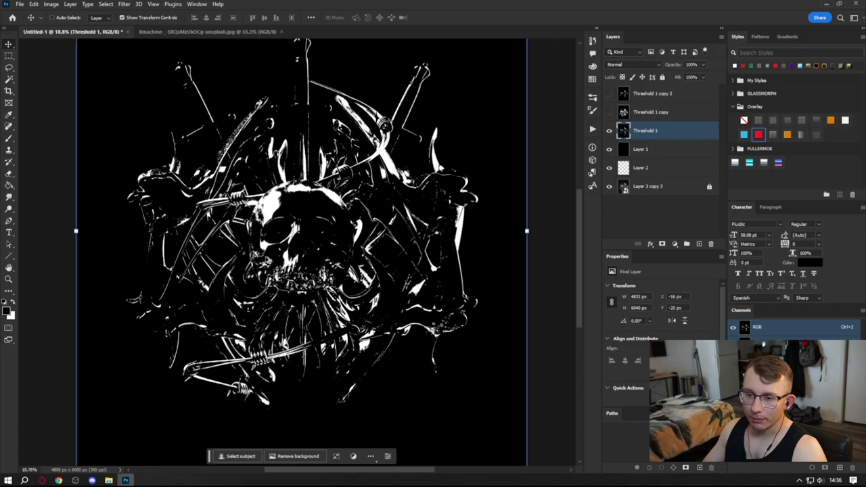
scroll(428, 218, "up", 3)
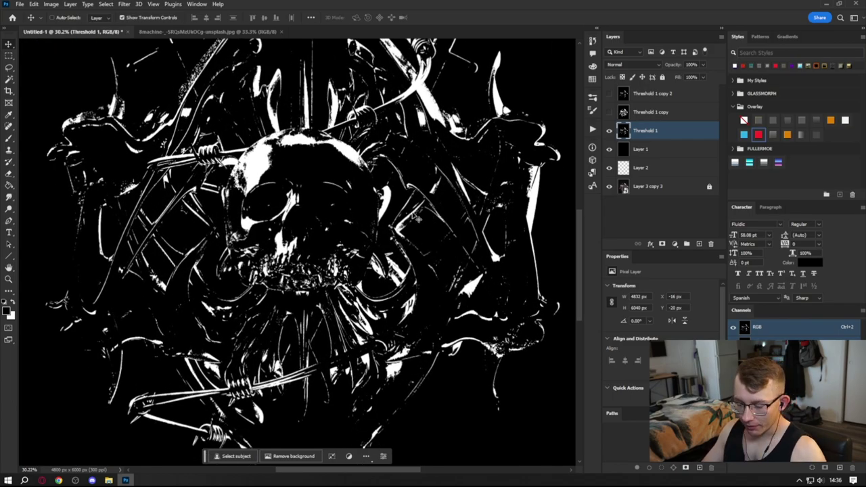
scroll(426, 217, "down", 2)
scroll(426, 217, "down", 1)
- Show the Threshold 1 copy layer over the skull and check its blend mode, keeping Hard Light
left_click(609, 111)
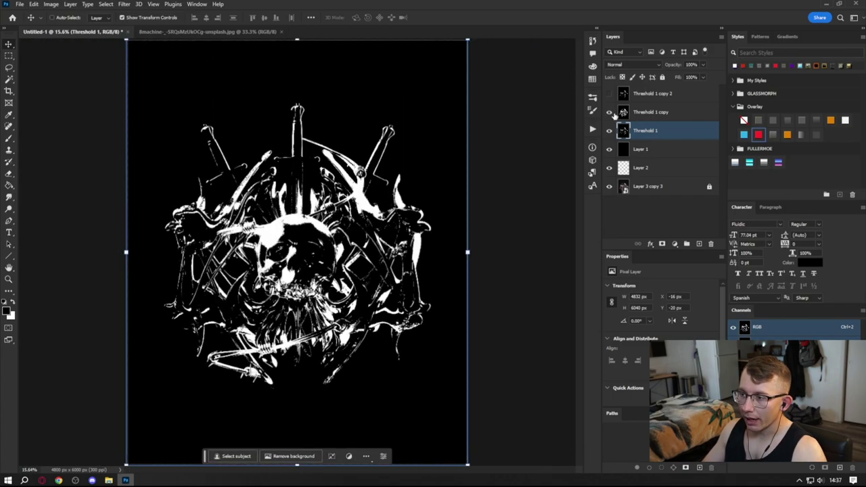
left_click(659, 112)
scroll(296, 271, "up", 2)
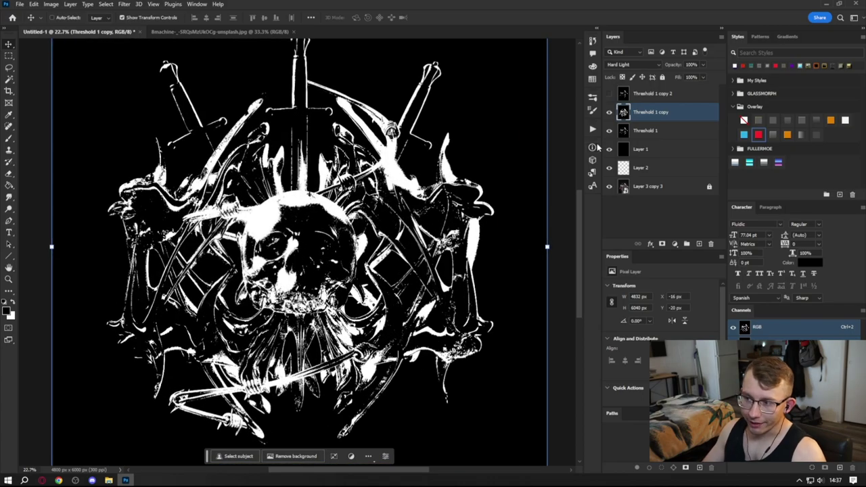
left_click(610, 65)
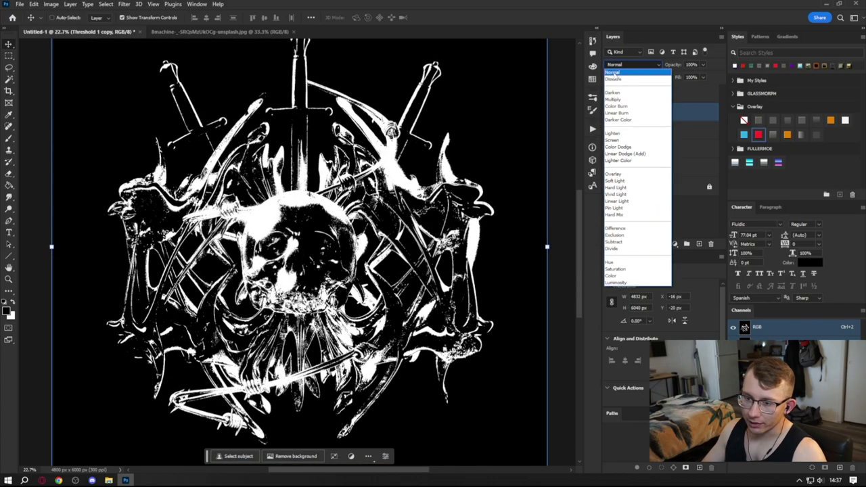
left_click(488, 82)
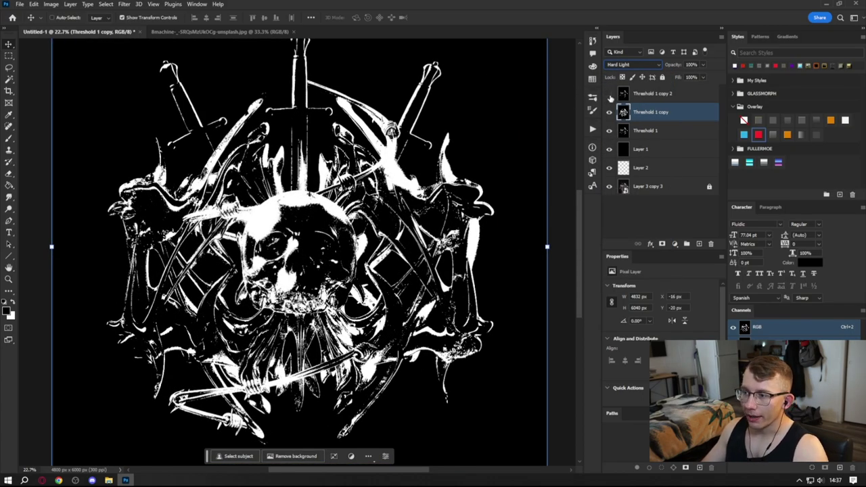
- Show the Threshold 1 copy 2 layer with its Subtract blending and add a white layer mask to it
left_click(610, 95)
left_click(650, 93)
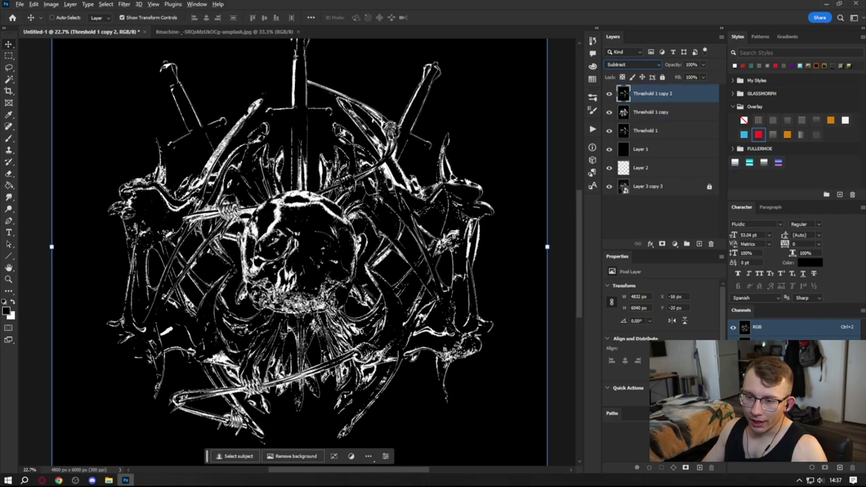
scroll(259, 244, "up", 5)
scroll(259, 244, "down", 6)
scroll(228, 252, "up", 3)
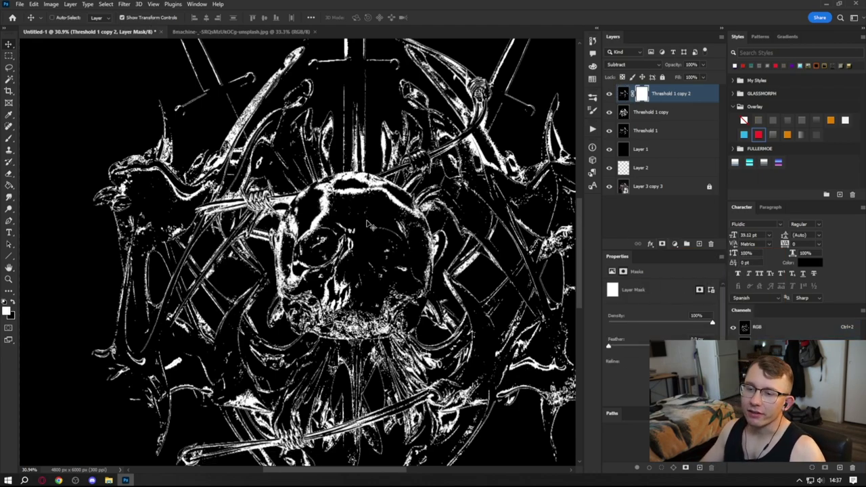
- Compare the barbed wire and bones beside the skull with and without the Threshold 1 copy 2 layer
scroll(112, 223, "down", 2)
left_click(610, 94)
left_click(610, 93)
left_click(610, 93)
scroll(250, 194, "up", 5)
scroll(337, 190, "up", 1)
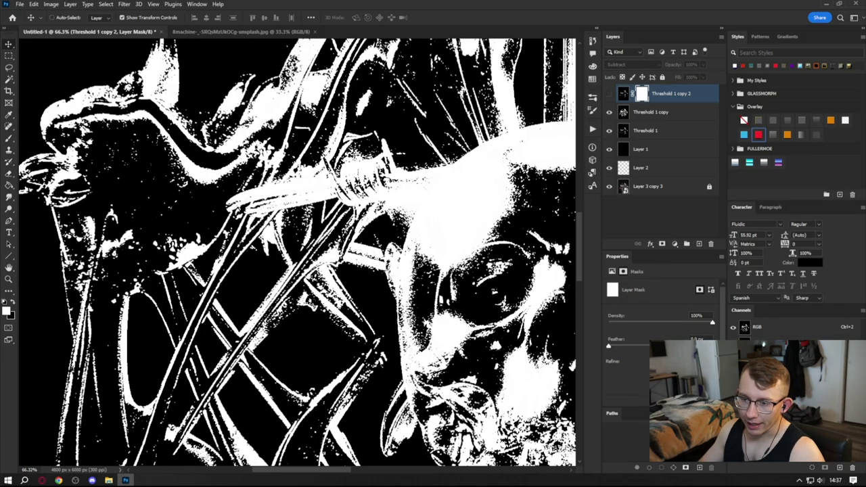
left_click(609, 94)
scroll(365, 172, "down", 3)
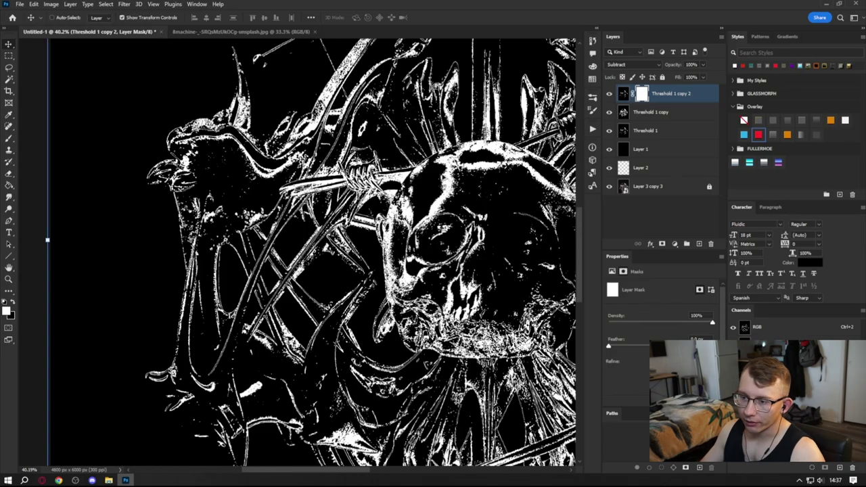
- Examine the skull's forehead and eye sockets with the Threshold 1 copy 2 layer hidden and shown
left_click_drag(507, 194, 372, 200)
scroll(372, 196, "up", 2)
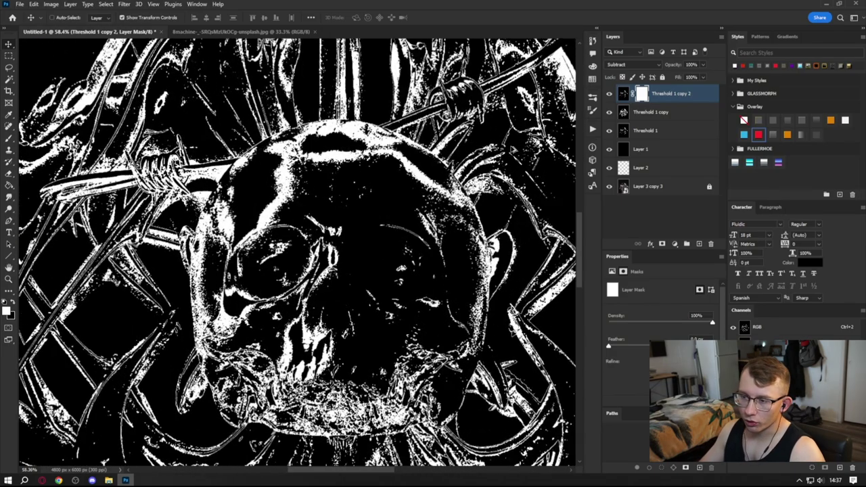
scroll(305, 251, "down", 4)
scroll(304, 250, "up", 2)
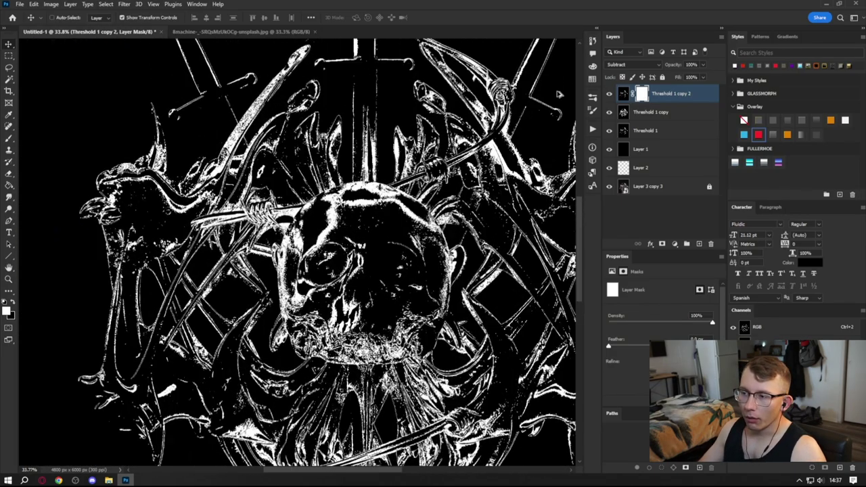
left_click(608, 94)
left_click(608, 94)
left_click(608, 94)
left_click(608, 93)
left_click(608, 93)
scroll(376, 206, "up", 2)
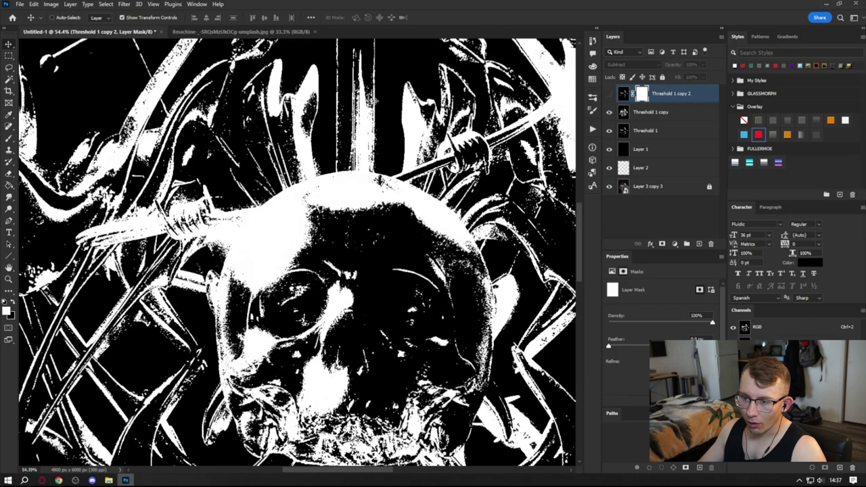
left_click(608, 93)
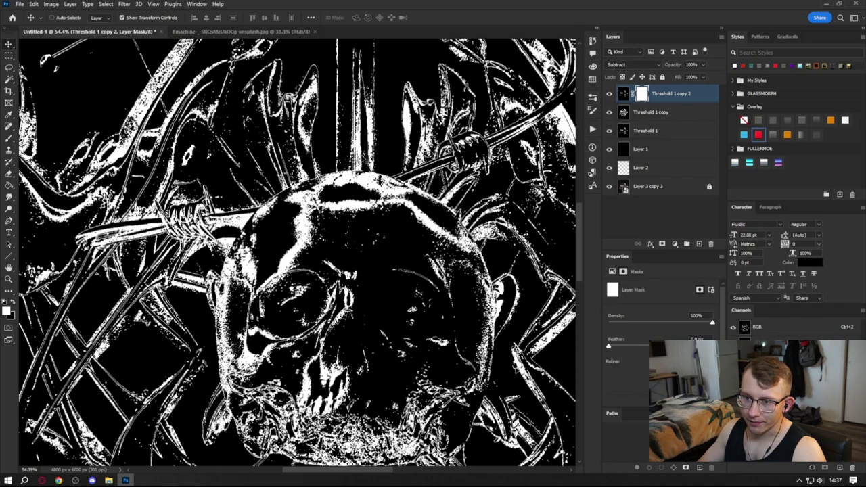
scroll(312, 331, "down", 2)
left_click(608, 94)
left_click(608, 93)
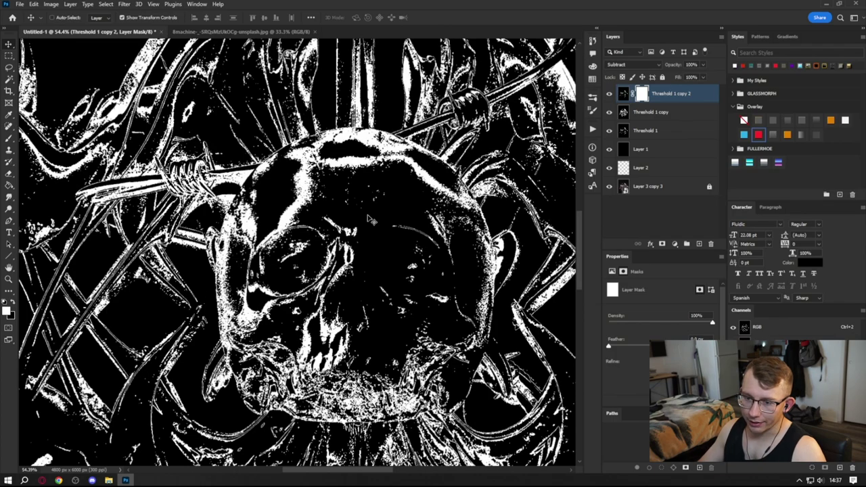
- Paint black on the Threshold 1 copy 2 mask with a small brush to fill the skull's upper-left forehead with white
key("b")
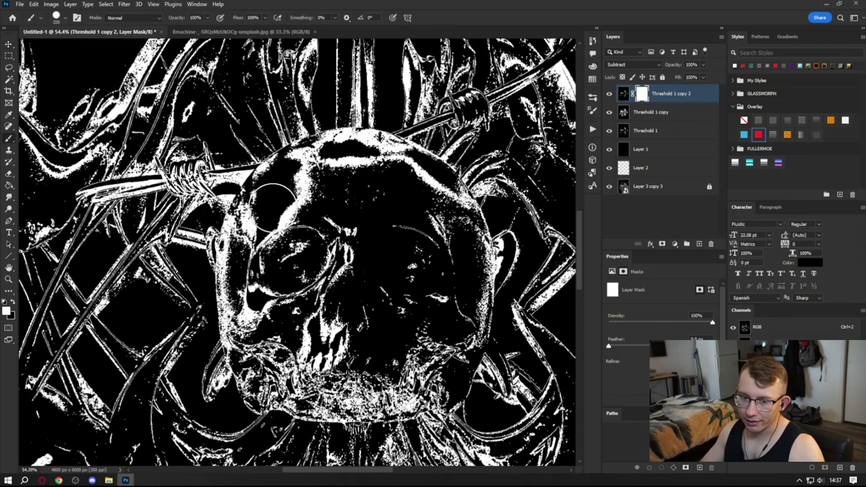
scroll(267, 202, "up", 2)
key("x")
scroll(269, 219, "up", 3)
key("x")
left_click_drag(232, 243, 290, 192)
key("ctrl+z")
right_click(290, 192, "alt")
mouse_move(260, 267)
left_mouse_down()
mouse_move(228, 300)
mouse_move(346, 155)
mouse_move(334, 108)
mouse_move(286, 120)
mouse_move(177, 244)
mouse_move(192, 207)
mouse_move(254, 132)
mouse_move(317, 80)
left_mouse_up()
scroll(197, 179, "up", 5)
left_click_drag(186, 262, 305, 61)
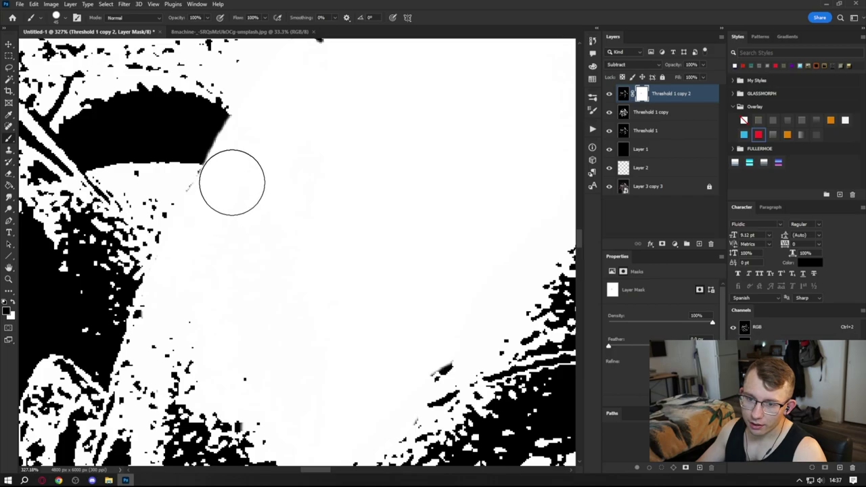
- Extend the black mask painting along the skull's upper-left edge, beside the barbed wire
scroll(205, 213, "down", 5)
scroll(263, 135, "up", 5)
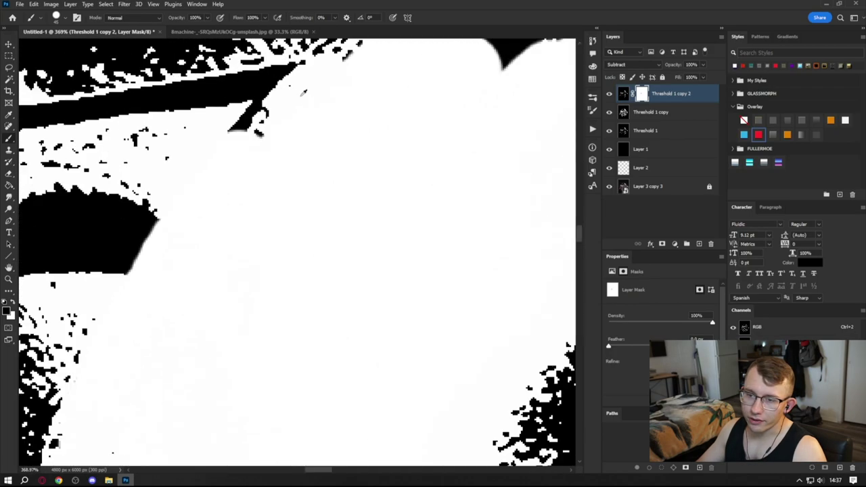
scroll(280, 167, "up", 2)
left_click_drag(251, 234, 318, 141)
mouse_move(255, 229)
left_mouse_down()
mouse_move(336, 140)
mouse_move(382, 115)
left_mouse_up()
scroll(382, 115, "down", 3)
scroll(383, 116, "down", 4)
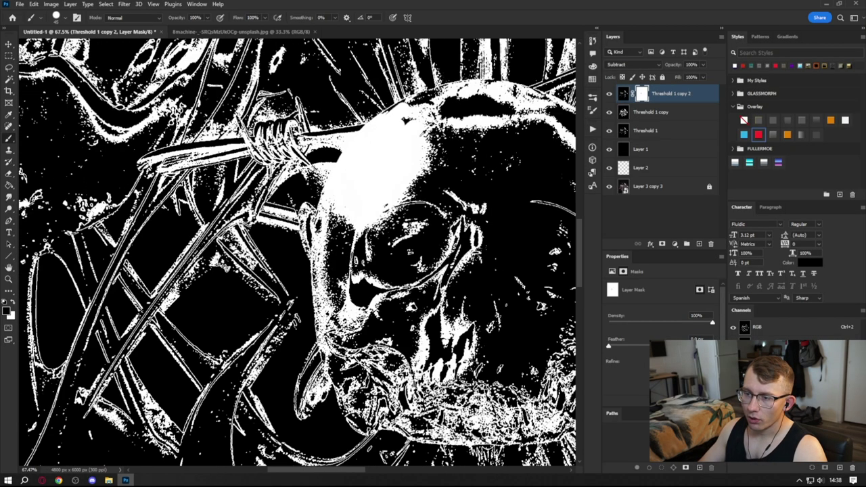
- Paint black on the mask across the crown of the skull to restore its white highlight
scroll(217, 156, "up", 4)
mouse_move(217, 156)
left_mouse_down()
mouse_move(263, 139)
mouse_move(392, 142)
mouse_move(284, 136)
mouse_move(420, 126)
mouse_move(281, 123)
left_mouse_up()
scroll(281, 123, "up", 3)
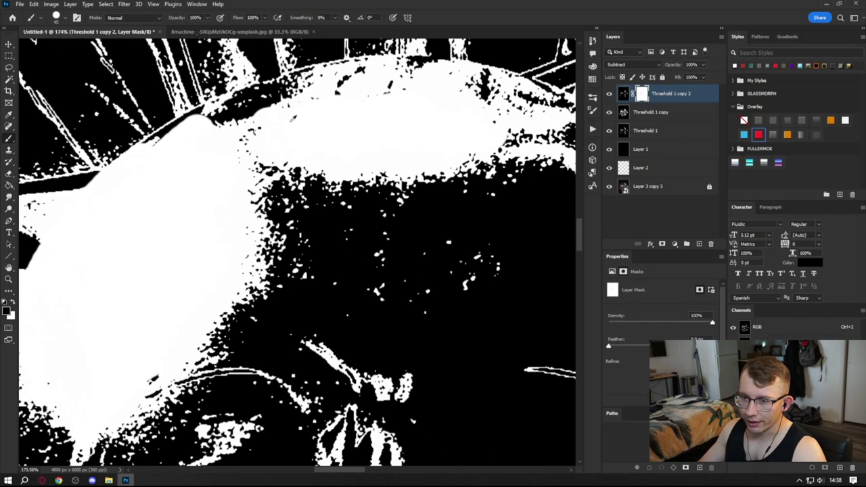
mouse_move(189, 155)
left_mouse_down()
mouse_move(158, 145)
mouse_move(194, 120)
mouse_move(324, 77)
left_mouse_up()
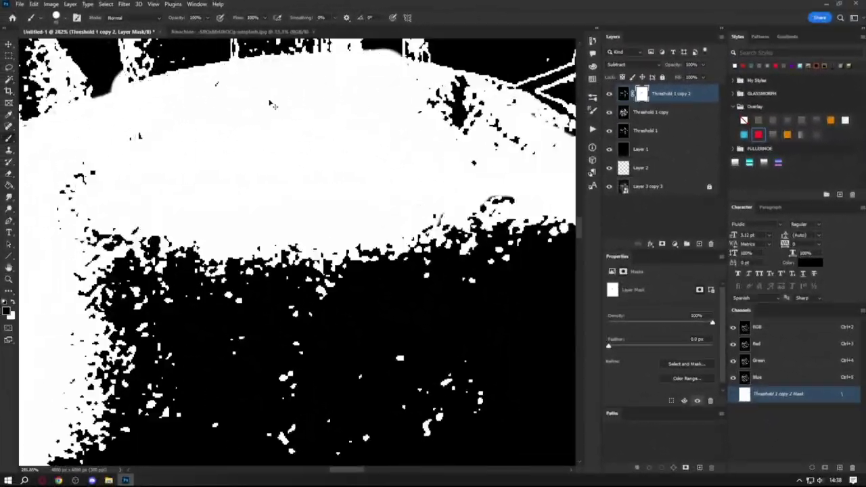
- Mask the subtracted areas on the central sword blade and the spikes rising above the skull
scroll(354, 88, "down", 3)
scroll(354, 88, "up", 4)
left_click_drag(358, 75, 363, 297)
left_click_drag(369, 144, 372, 230)
scroll(366, 128, "down", 5)
scroll(265, 101, "up", 6)
mouse_move(290, 332)
left_mouse_down()
mouse_move(295, 232)
mouse_move(244, 115)
left_mouse_up()
scroll(203, 216, "down", 5)
scroll(386, 277, "up", 8)
scroll(304, 257, "down", 2)
scroll(305, 264, "up", 6)
mouse_move(263, 308)
left_mouse_down()
mouse_move(312, 255)
mouse_move(351, 252)
left_mouse_up()
scroll(351, 251, "down", 6)
- Paint the mask over the narrow spike near the barbed wire knot and along the skull's upper-right edge
left_click_drag(424, 59, 385, 135)
key("bracketright")
key("bracketright")
scroll(483, 177, "down", 1)
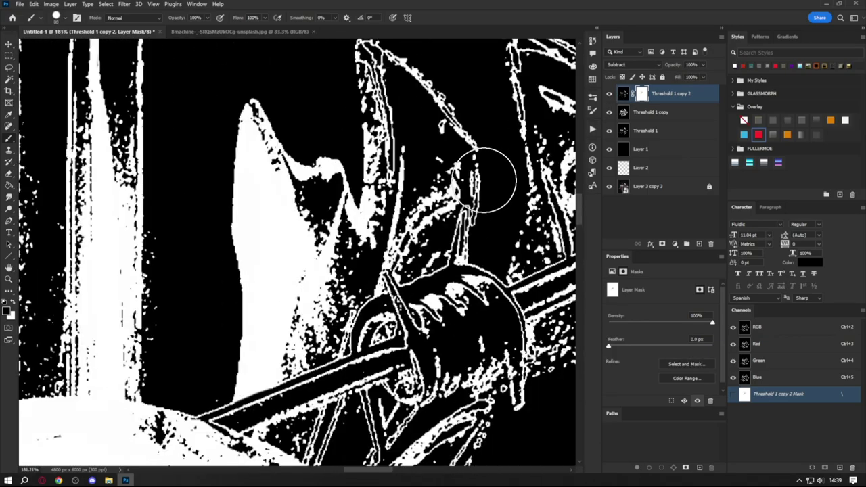
scroll(489, 213, "up", 3)
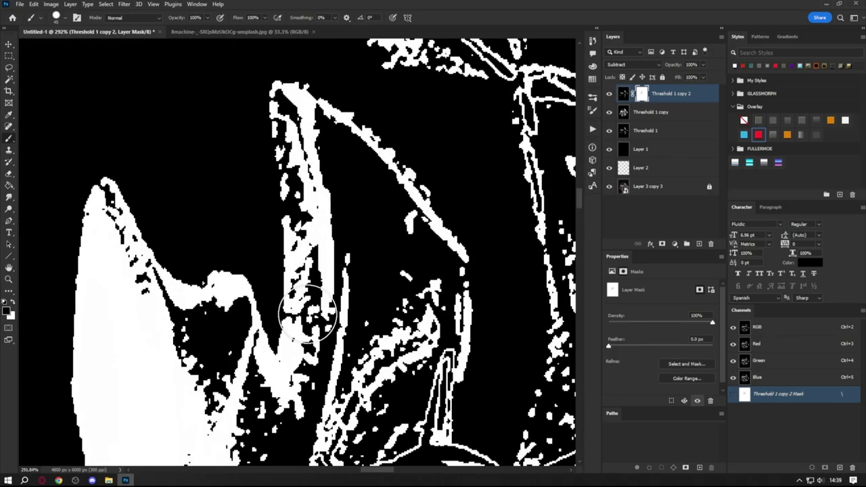
scroll(260, 342, "down", 3)
scroll(232, 169, "up", 5)
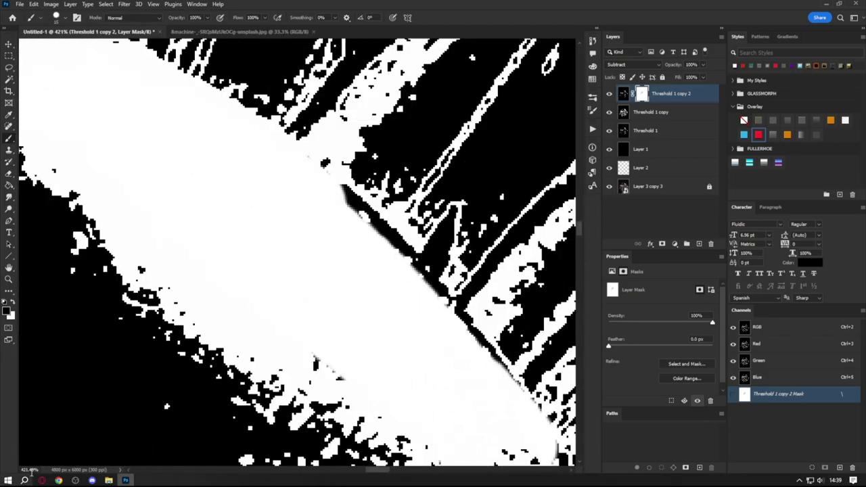
- Enlarge the brush and paint the mask over the upright bone on the right side of the artwork
scroll(429, 337, "right", 2)
scroll(243, 155, "down", 8)
scroll(446, 338, "up", 5)
scroll(269, 195, "down", 2)
key("bracketright")
key("bracketright")
key("bracketright")
key("bracketright")
key("bracketright")
key("bracketright")
key("bracketright")
key("bracketright")
key("bracketright")
key("bracketright")
key("bracketright")
key("bracketright")
key("bracketright")
key("bracketright")
scroll(332, 330, "down", 3)
scroll(86, 242, "up", 3)
scroll(257, 250, "down", 5)
scroll(521, 209, "up", 3)
left_click_drag(507, 297, 511, 341)
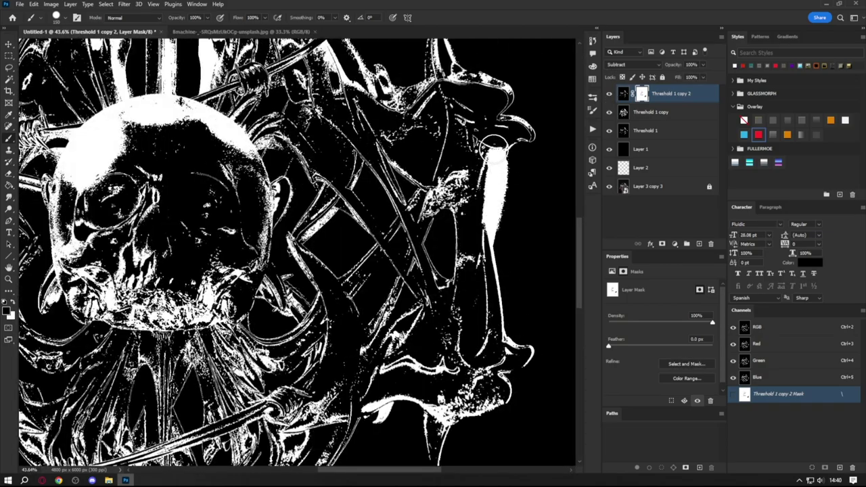
- Paint the mask over the handles of the angled swords to bring back their solid white highlights
scroll(513, 345, "down", 3)
scroll(317, 135, "up", 2)
scroll(317, 135, "down", 3)
scroll(359, 75, "up", 4)
left_click_drag(537, 109, 507, 155)
scroll(96, 203, "down", 3)
scroll(379, 358, "up", 3)
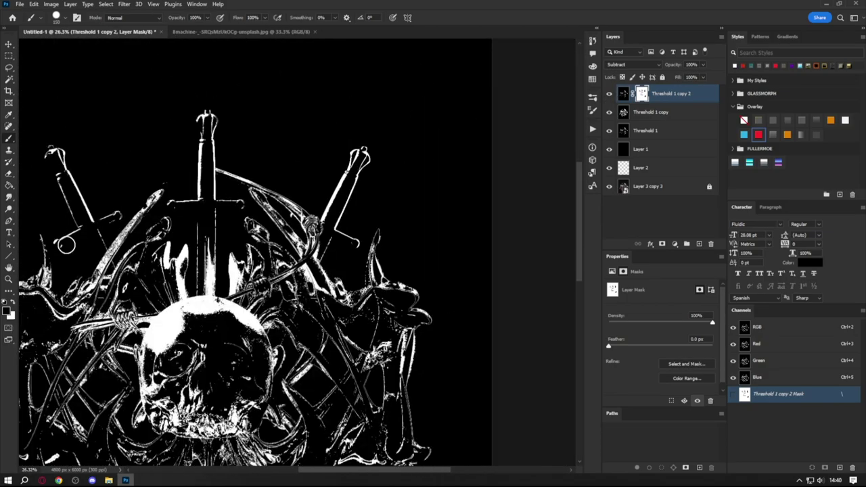
- Paint the mask with a 300 px brush over the barbed wire and spikes beneath the skull's jaw
scroll(379, 358, "up", 2)
left_click_drag(365, 396, 298, 426)
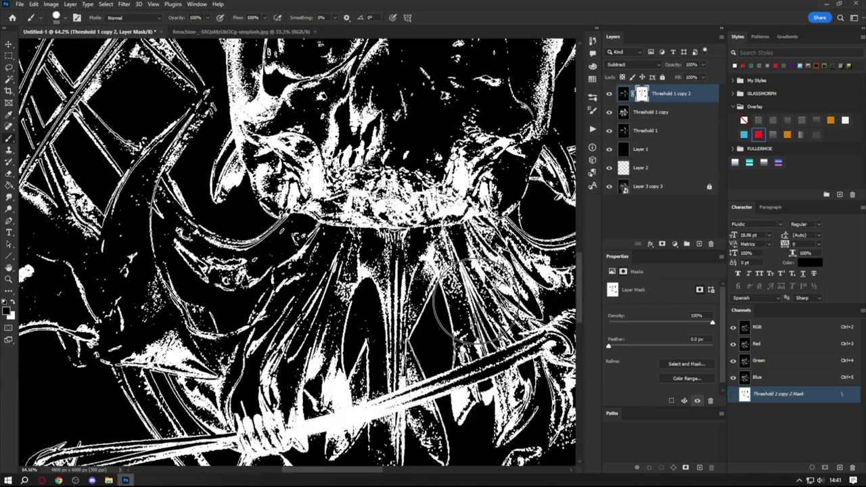
scroll(359, 294, "down", 3)
scroll(439, 284, "up", 2)
left_click_drag(426, 270, 446, 297)
scroll(474, 277, "up", 3)
scroll(338, 309, "down", 3)
left_click_drag(173, 277, 125, 345)
scroll(121, 345, "down", 4)
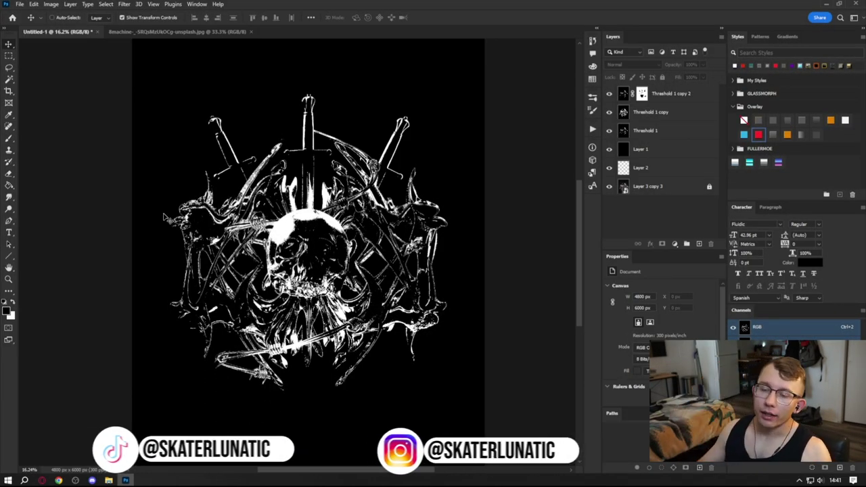
- Compare the artwork with the Threshold 1 copy 2 layer mask disabled and enabled again
left_click(712, 94)
right_click(625, 90)
left_click(655, 84)
right_click(641, 91)
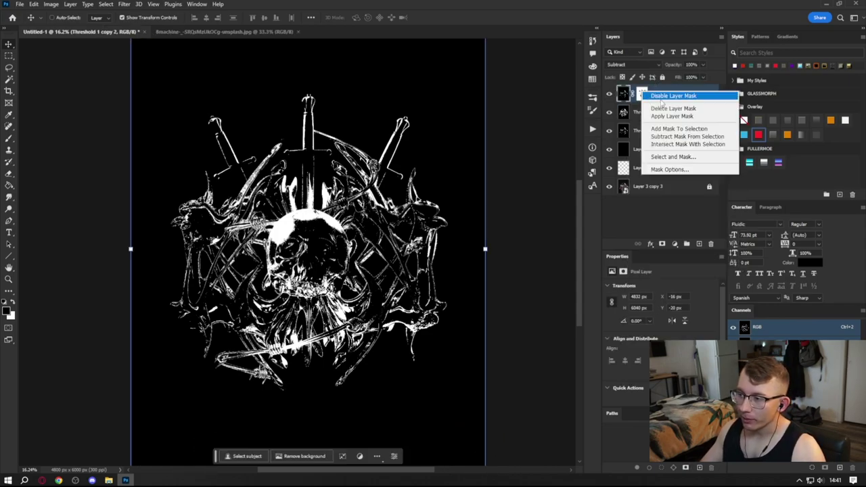
left_click(666, 96)
scroll(322, 139, "up", 1)
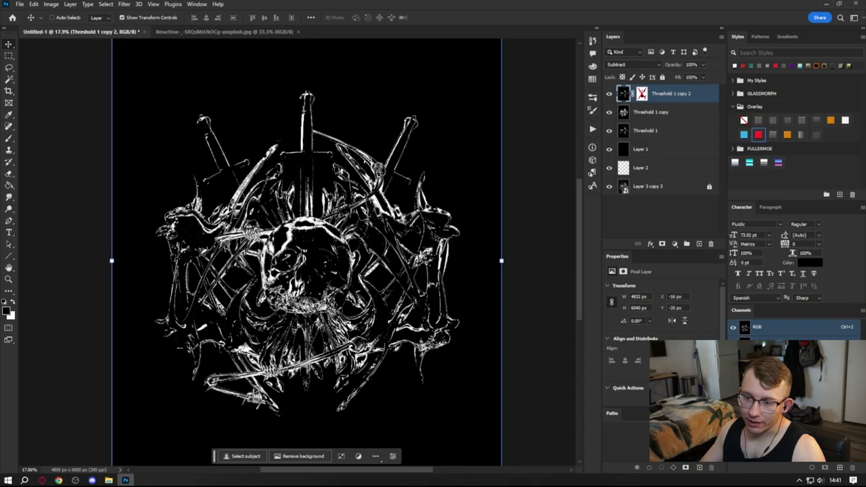
right_click(641, 93)
left_click(665, 96)
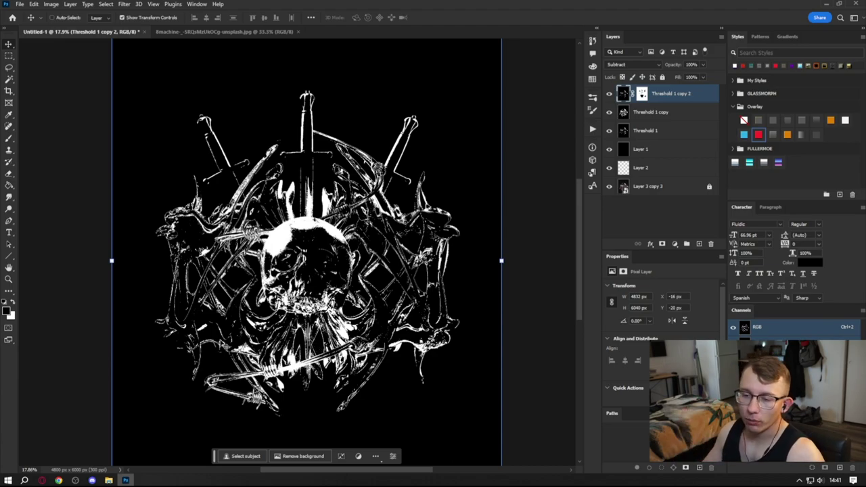
- Group the layers from Threshold 1 copy 2 down to Layer 1, then duplicate the group and merge the copy
left_click(639, 150, "shift")
left_click(685, 245)
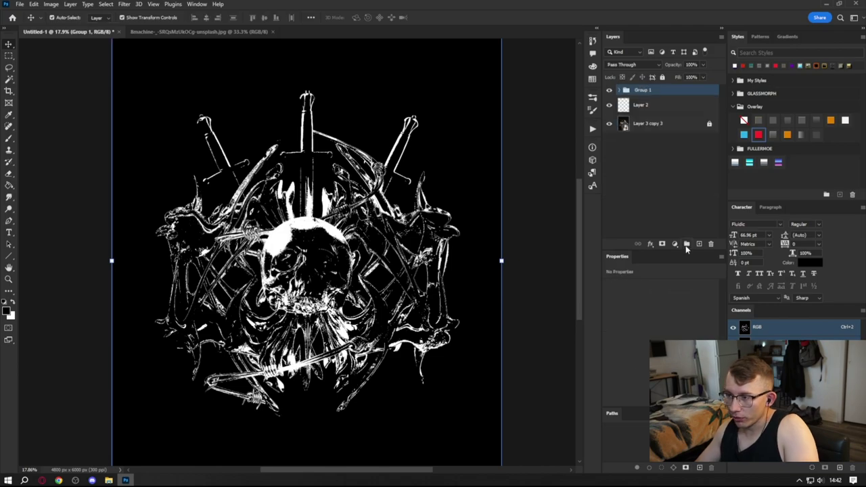
key("ctrl+j")
key("ctrl+e")
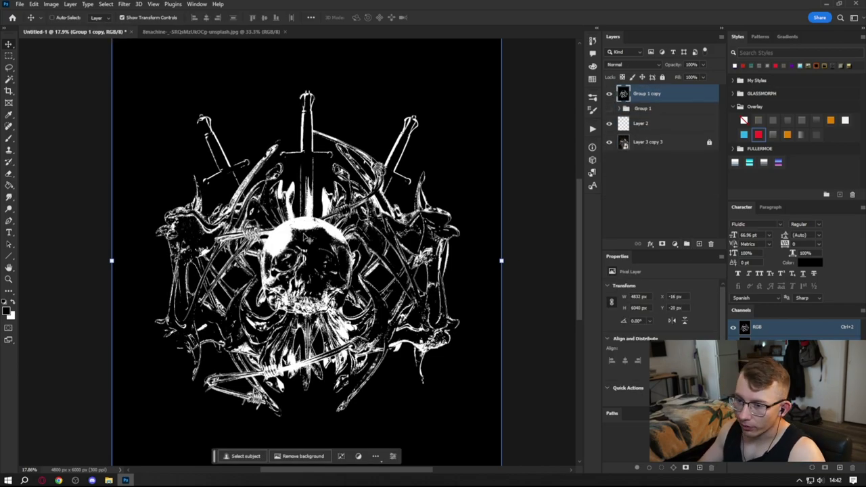
key("ctrl+0")
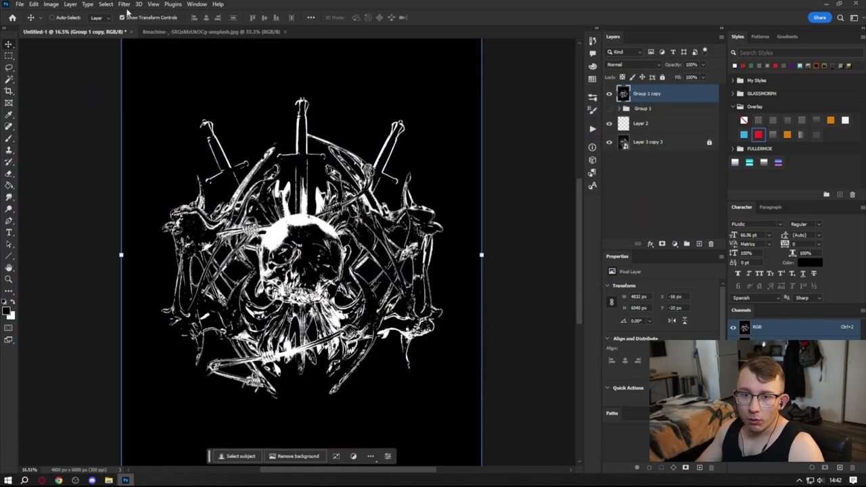
- Select the white areas of Group 1 copy with Color Range at fuzziness 12 and mask the layer to them
left_click(106, 4)
left_click(125, 120)
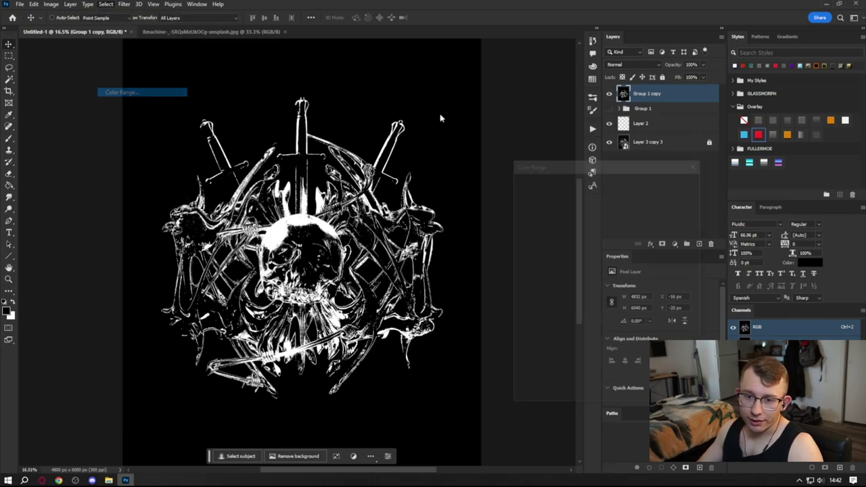
scroll(334, 211, "up", 10, "alt")
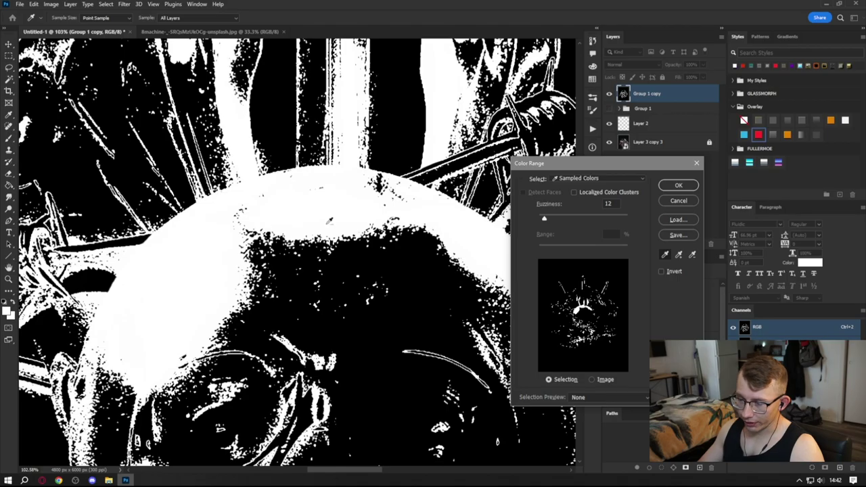
scroll(330, 219, "up", 13, "alt")
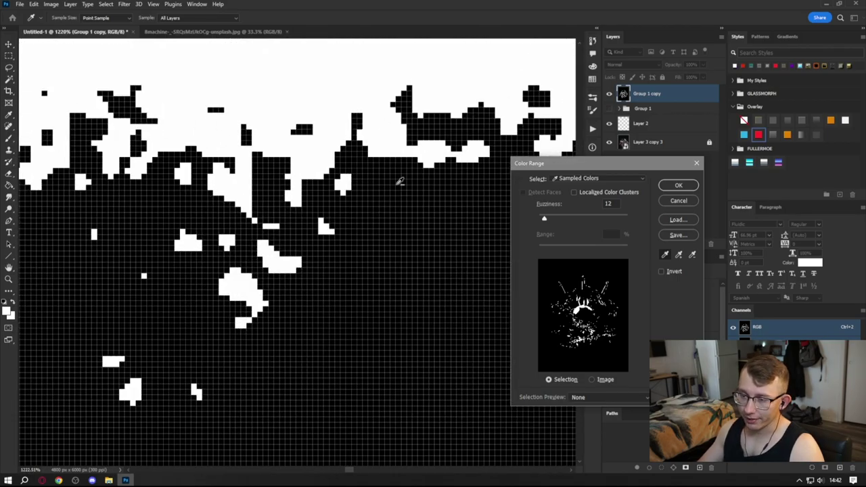
scroll(400, 182, "down", 15)
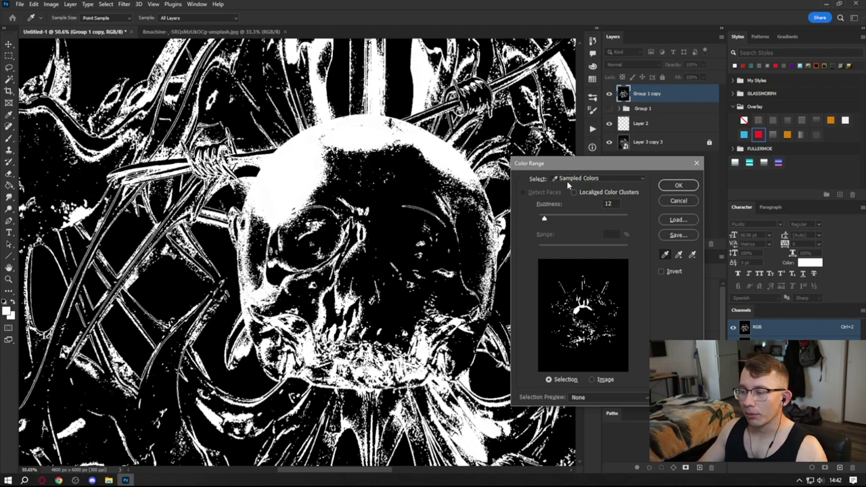
left_click(677, 186)
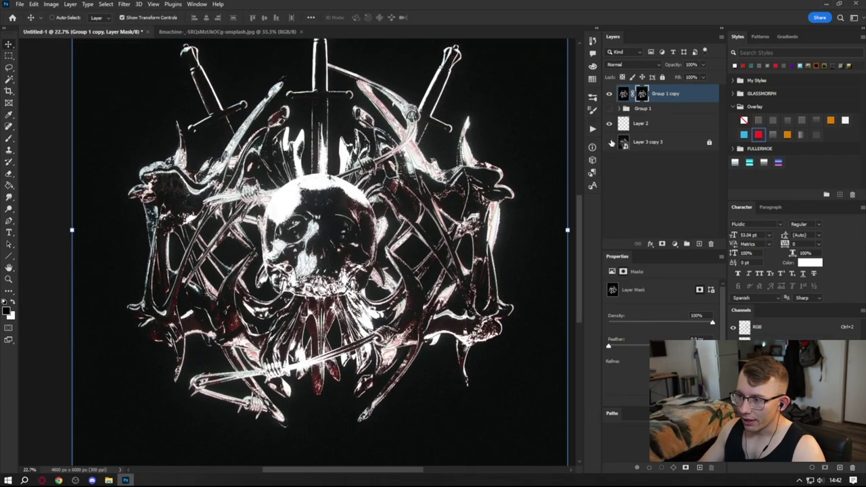
- Hide Layer 3 copy 3 and add a new layer filled with black directly beneath the masked Group 1 copy
left_click(608, 142)
left_click(638, 127)
left_click_drag(650, 125, 641, 108)
left_click(641, 109)
key("ctrl+0")
left_click(699, 245)
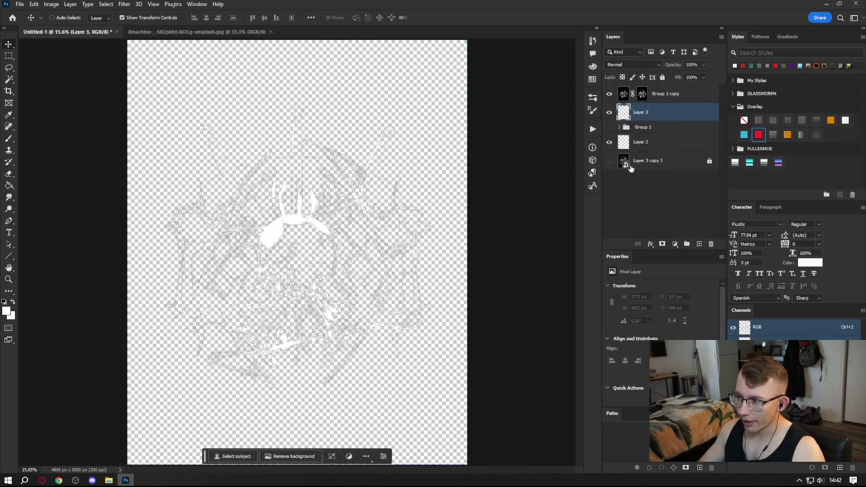
key("g")
left_click(4, 302)
left_click(311, 226)
scroll(307, 251, "up", 4)
key("v")
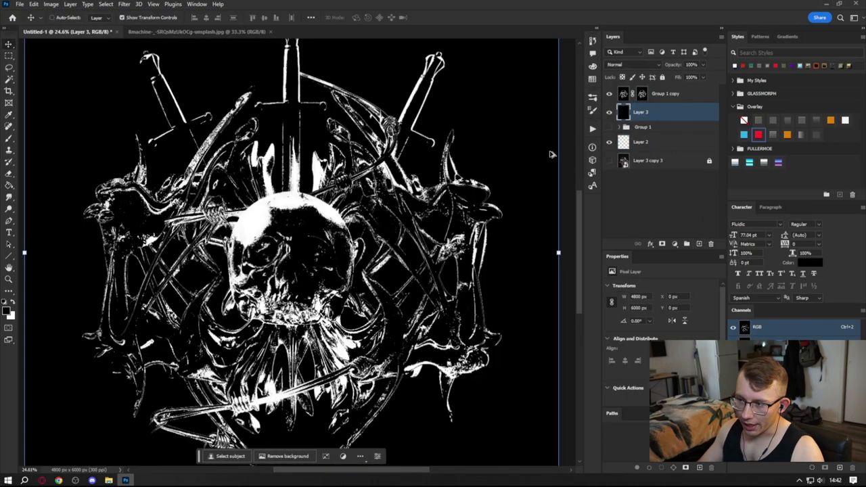
- Duplicate the masked Group 1 copy layer and merge the two copies into one layer
left_click(668, 101)
key("ctrl+j")
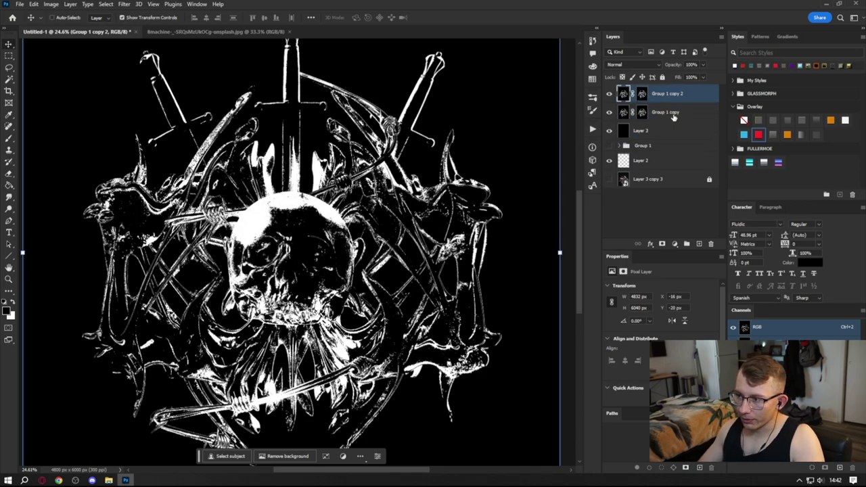
left_click(673, 116, "shift")
key("ctrl+e")
scroll(333, 231, "down", 5)
scroll(391, 227, "up", 4)
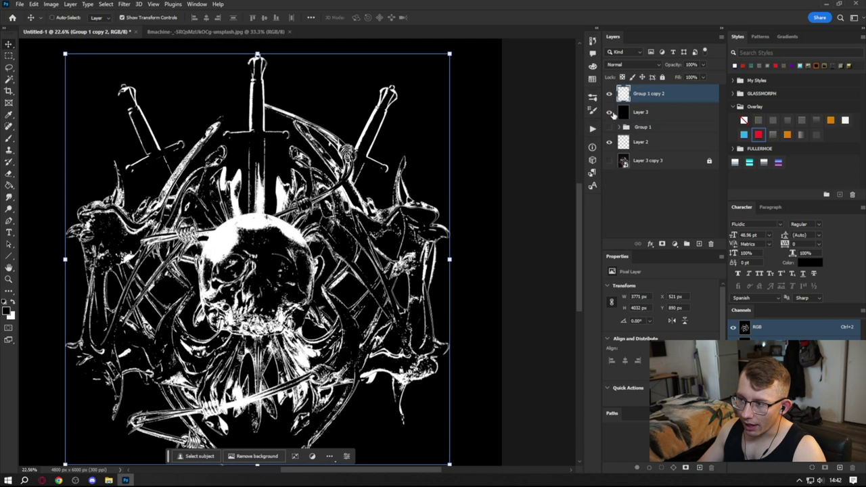
- Hide Layer 2, checking the merged graphic with the black Layer 3 hidden and shown
left_click(609, 113)
left_click(609, 141)
left_click(609, 112)
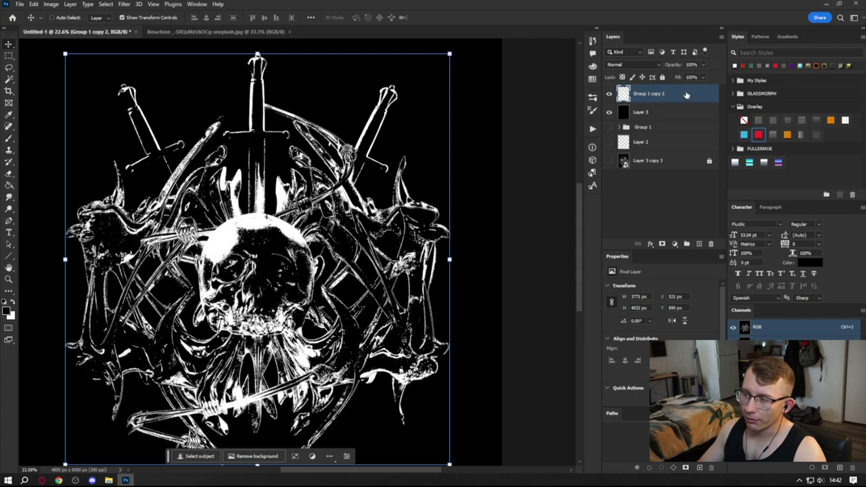
- Try the red Overlay style on Group 1 copy 2, with and without the black layer behind it
left_click(758, 135)
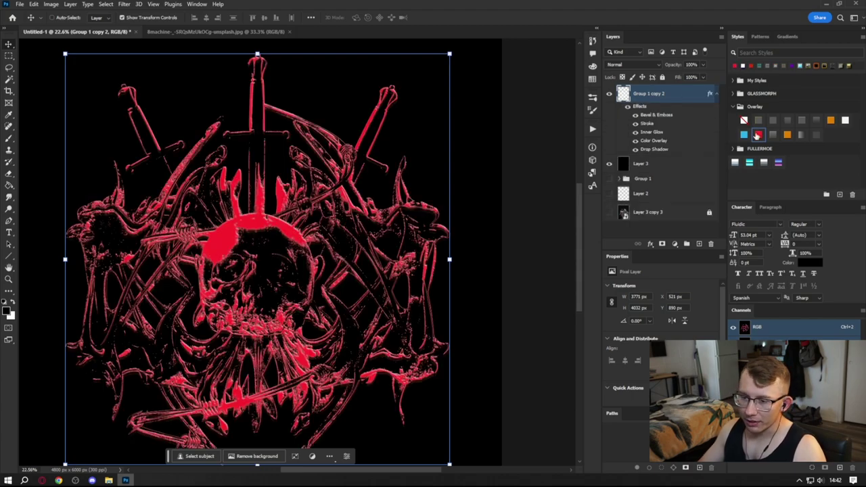
scroll(375, 216, "down", 3)
scroll(223, 223, "up", 5)
left_click(609, 164)
scroll(295, 253, "down", 3)
scroll(295, 252, "up", 3)
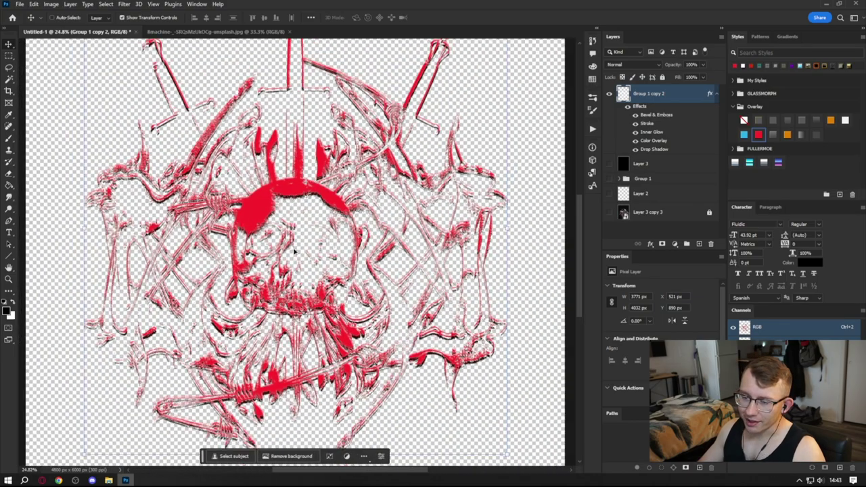
scroll(294, 253, "down", 4)
left_click(609, 163)
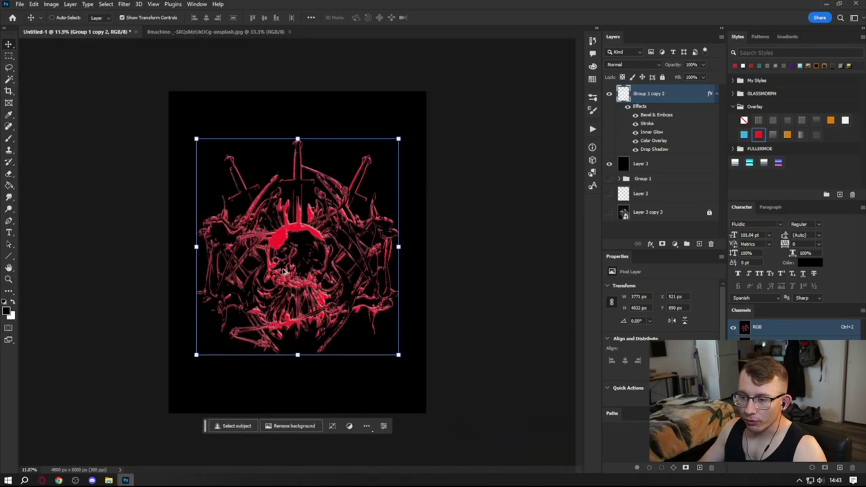
- Hide the black Layer 3 and apply the orange Overlay style to Group 1 copy 2
scroll(287, 267, "up", 4)
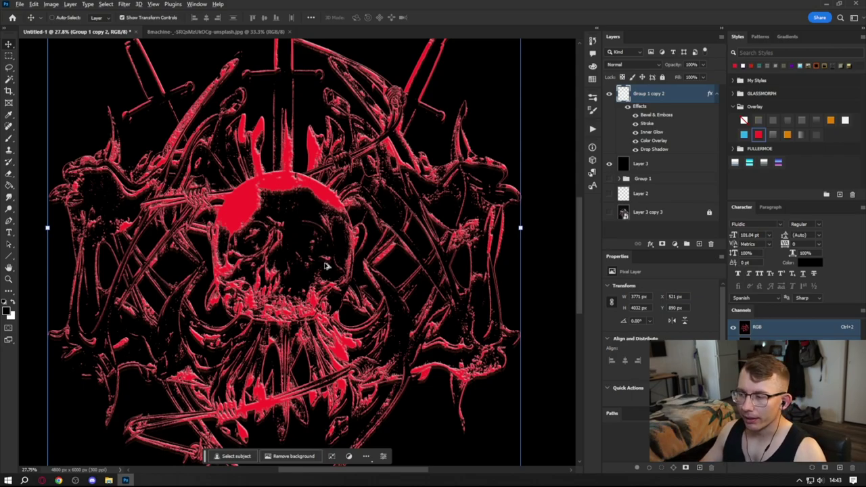
scroll(311, 262, "down", 2)
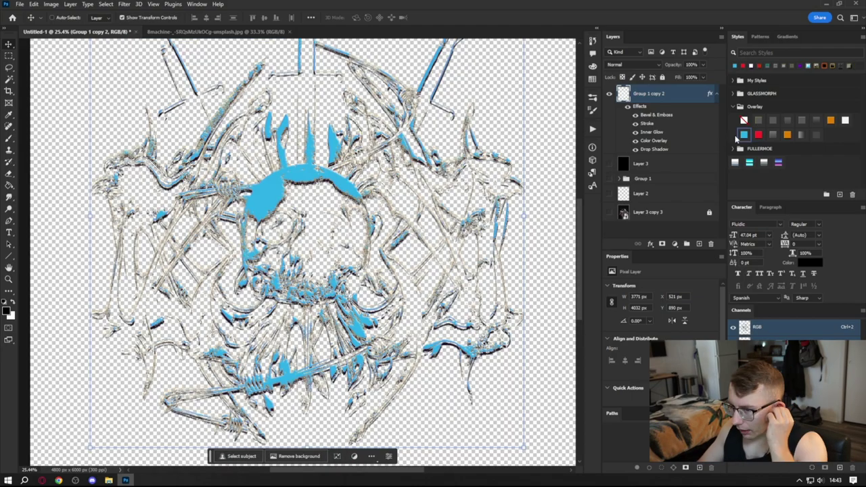
left_click(831, 120)
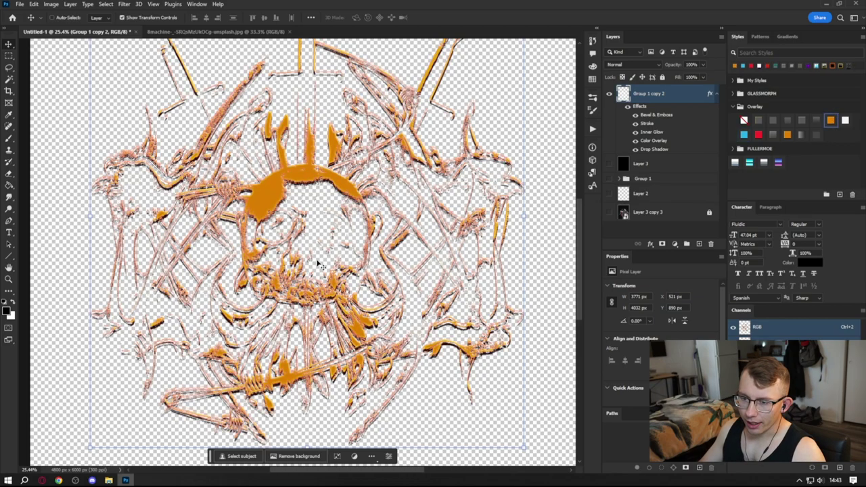
- Apply the second orange Overlay style to Group 1 copy 2 and show the black Layer 3 behind it
key("ctrl+0")
left_click(788, 134)
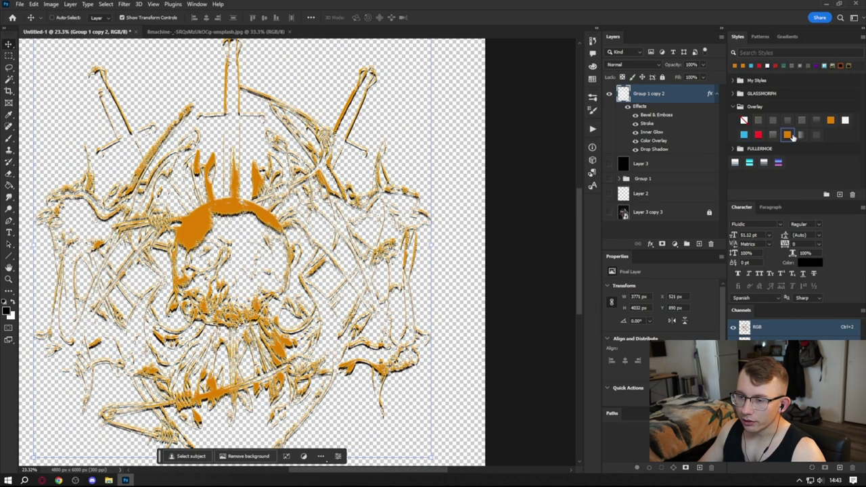
left_click(607, 164)
scroll(144, 247, "down", 4)
scroll(111, 293, "up", 5)
scroll(163, 297, "down", 4)
scroll(162, 302, "up", 3)
- Try the blue, red, gradient and grey Overlay styles on Group 1 copy 2, ending with the bevel-only style
left_click(744, 134)
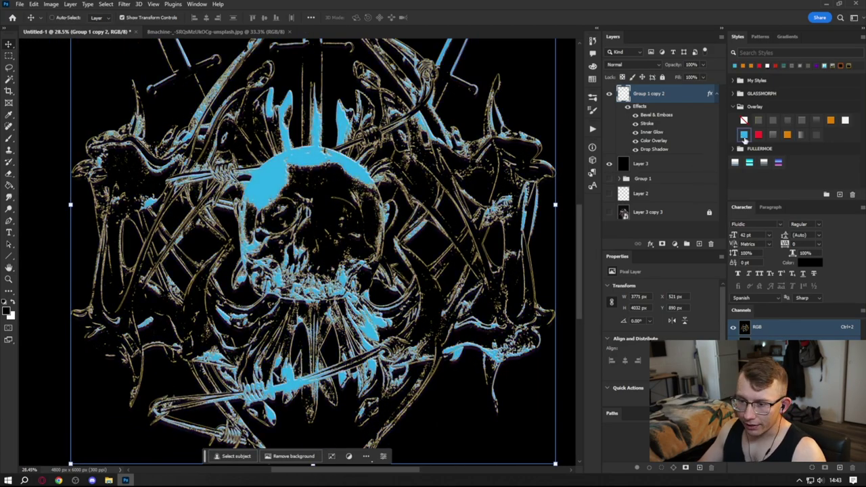
left_click(758, 134)
left_click(802, 135)
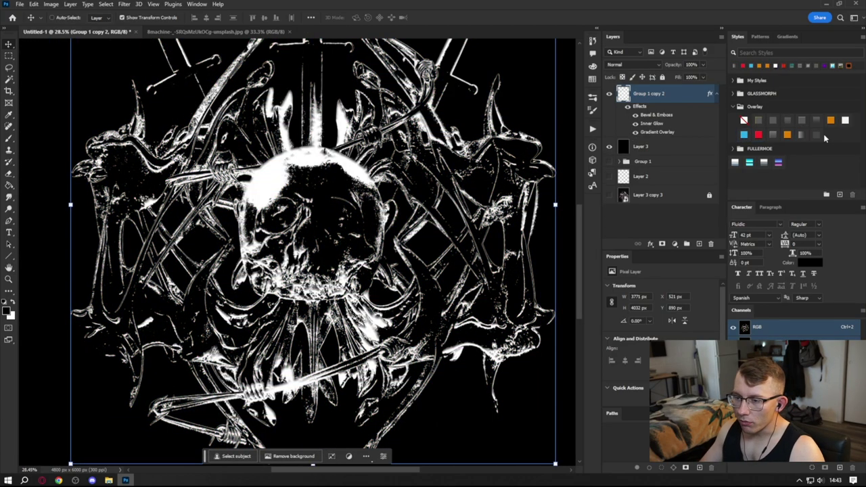
left_click(787, 120)
left_click(759, 120)
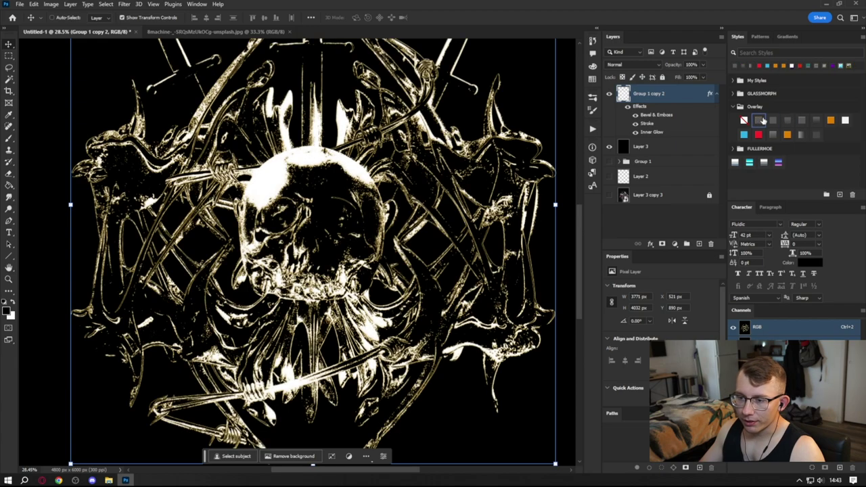
left_click(772, 120)
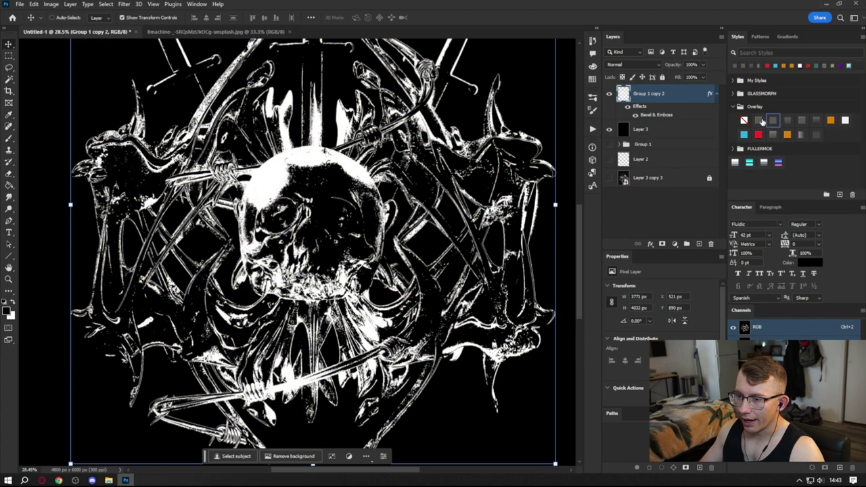
left_click(732, 106)
left_click(733, 94)
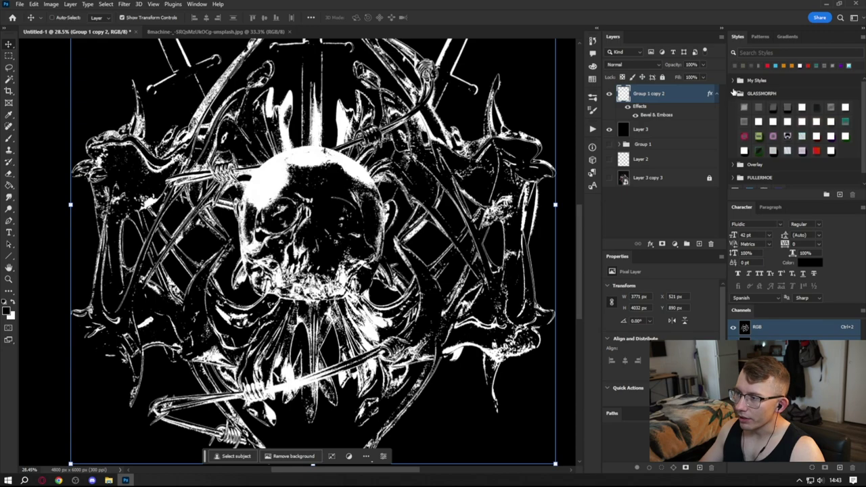
left_click(735, 92)
left_click(733, 94)
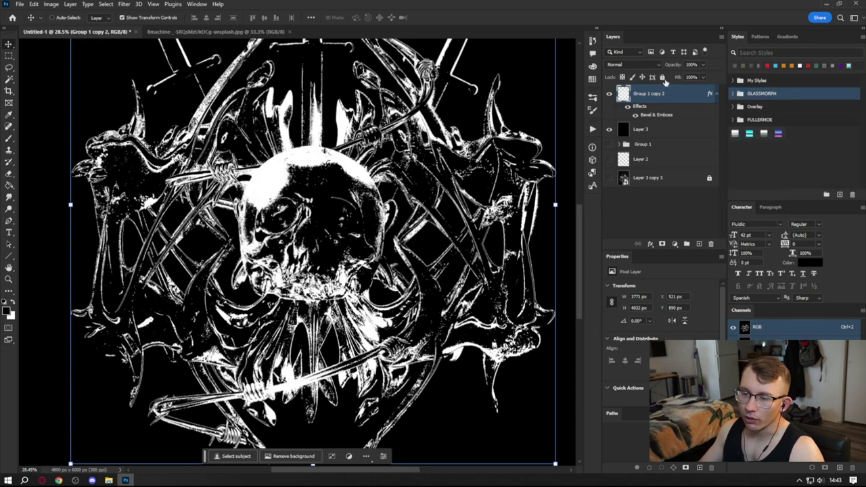
- Turn off Bevel & Emboss on Group 1 copy 2 and add a Gradient Overlay effect
double_click(673, 93)
left_click(459, 336)
left_click(474, 308)
left_click(460, 336)
left_click(482, 405)
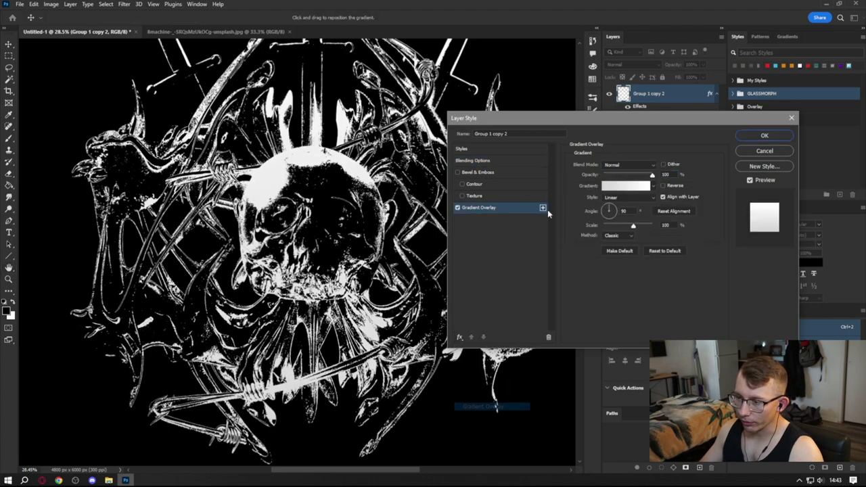
- Try the Holographic Gradients 12 and Holographic Gradients 04 presets on the gradient overlay
left_click(641, 191)
left_click(485, 167)
scroll(490, 168, "down", 2)
left_click(537, 134)
scroll(520, 138, "up", 1)
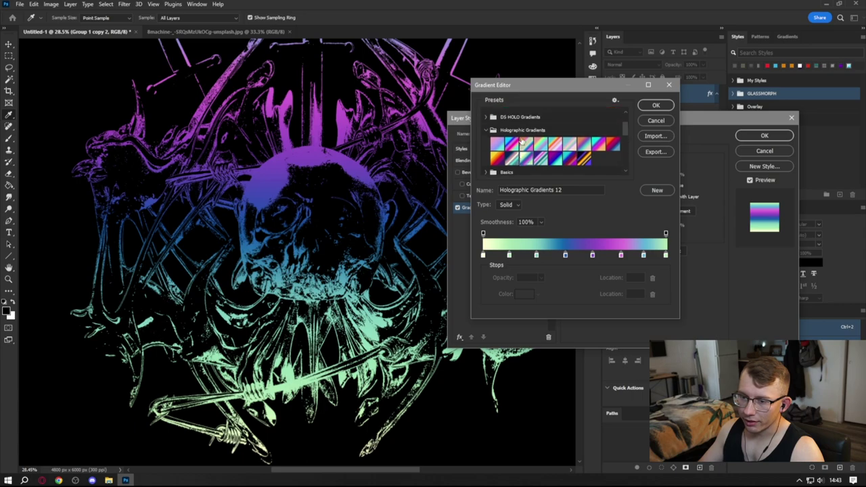
left_click(536, 146)
- Choose the dark purple-to-orange preset from the Halftoner Gradients by Studio 2am set for the overlay
scroll(527, 161, "up", 1)
left_click(486, 144)
left_click(484, 118)
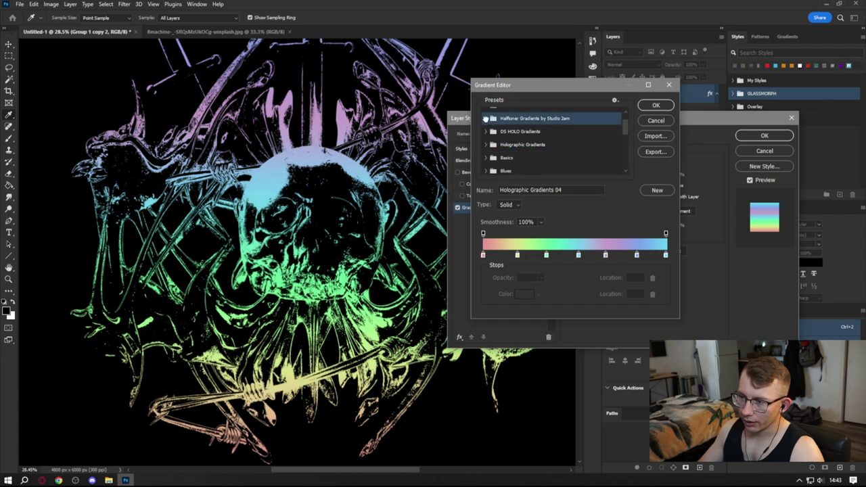
left_click(484, 119)
left_click(543, 139)
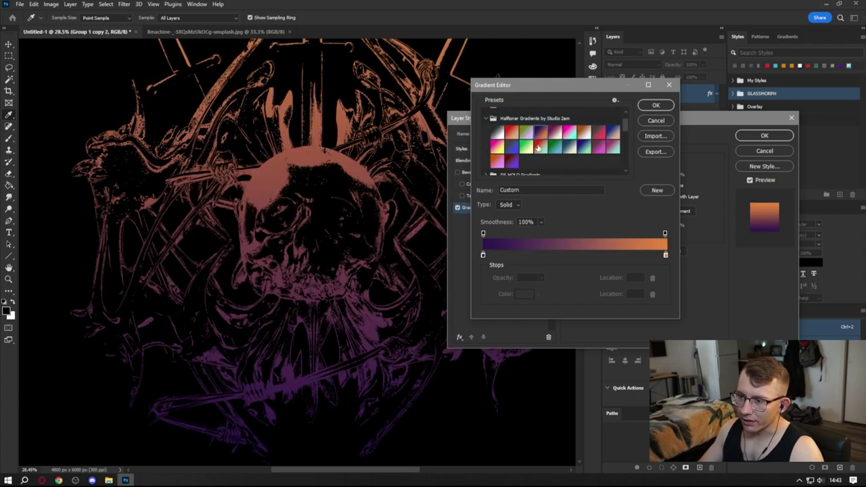
- Brighten the gradient's purple and orange stops and move both inward, with the purple stop at location 10
left_click(483, 256)
left_click(520, 294)
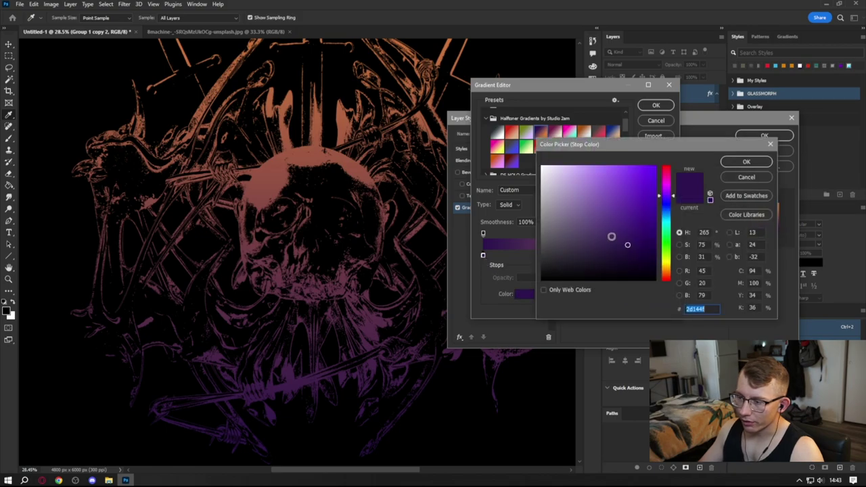
left_click(628, 208)
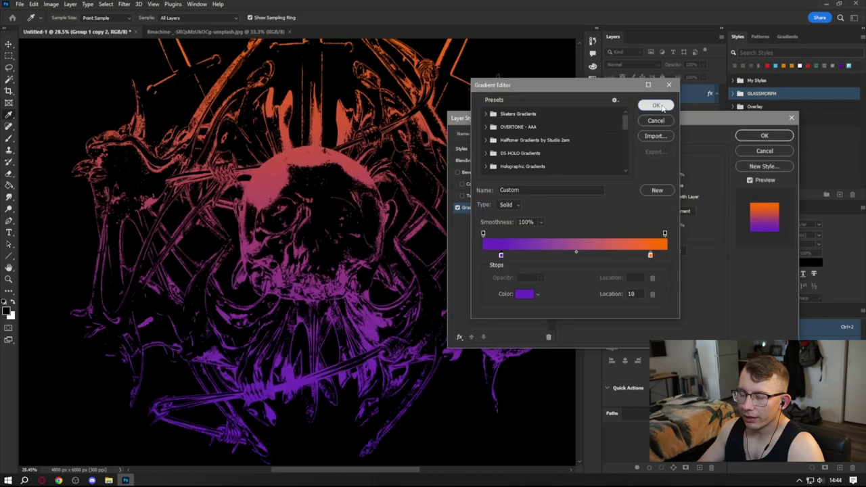
left_click(655, 104)
- Scale the gradient overlay to 76%, turn off Align with Layer, reposition it over the artwork and set its angle to 37°
left_click_drag(632, 227, 624, 227)
left_click(663, 197)
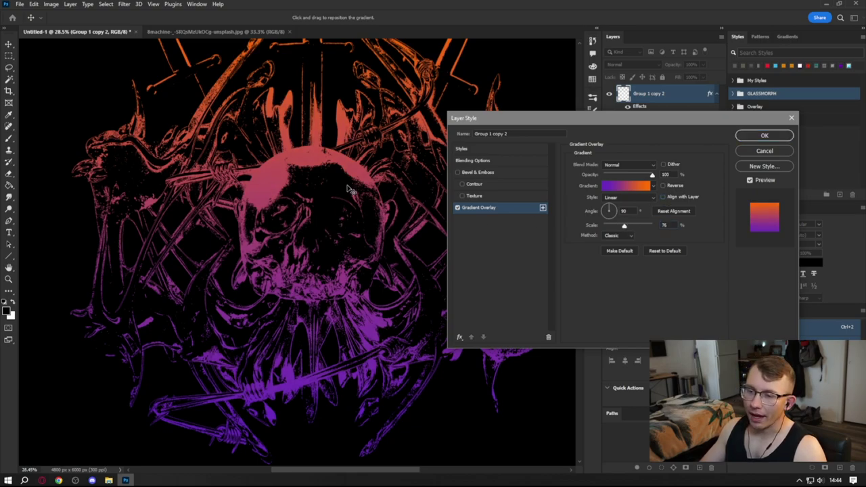
left_click_drag(360, 183, 324, 276)
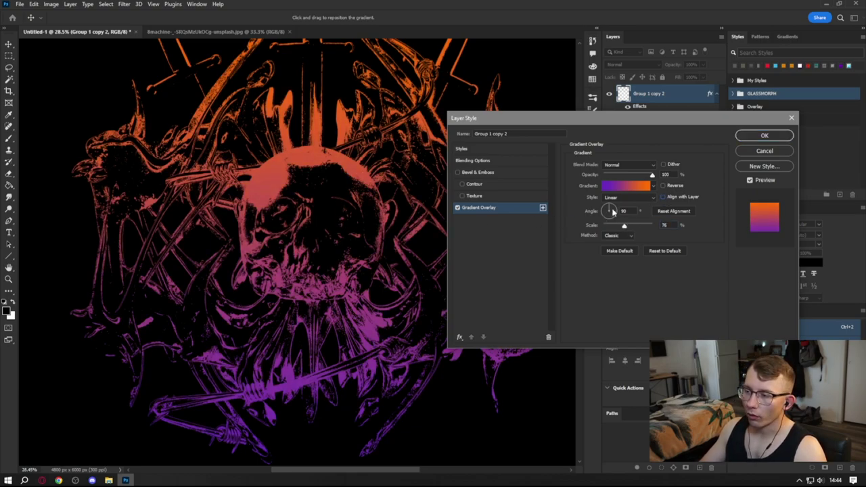
left_click(611, 210)
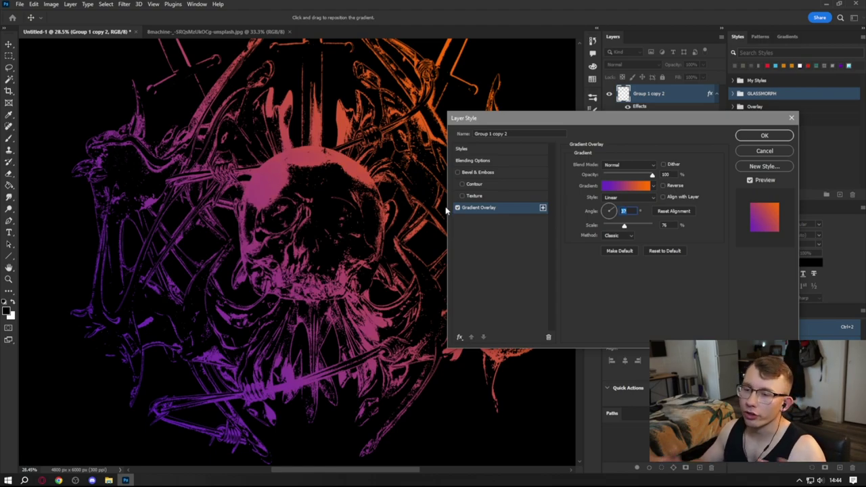
key("alt")
left_click(764, 136)
- Add a 4 px white Stroke positioned outside to Group 1 copy 2
scroll(284, 204, "down", 2)
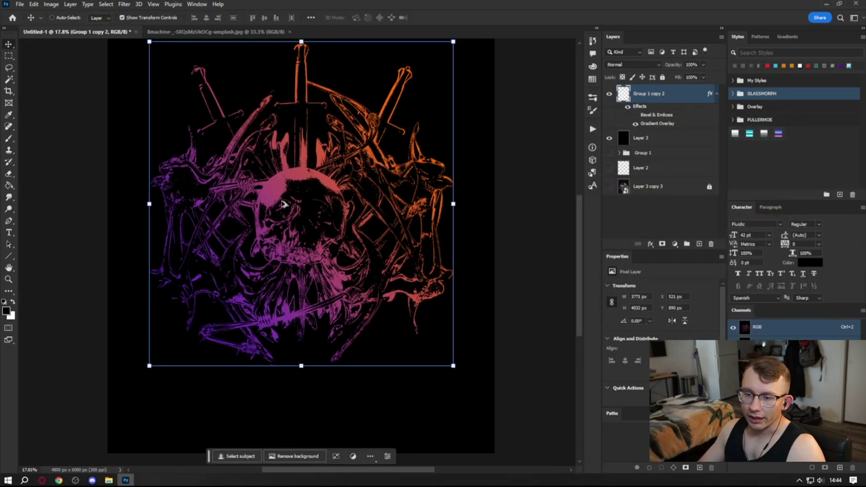
scroll(399, 174, "up", 1)
key("alt+l")
key("y")
key("b")
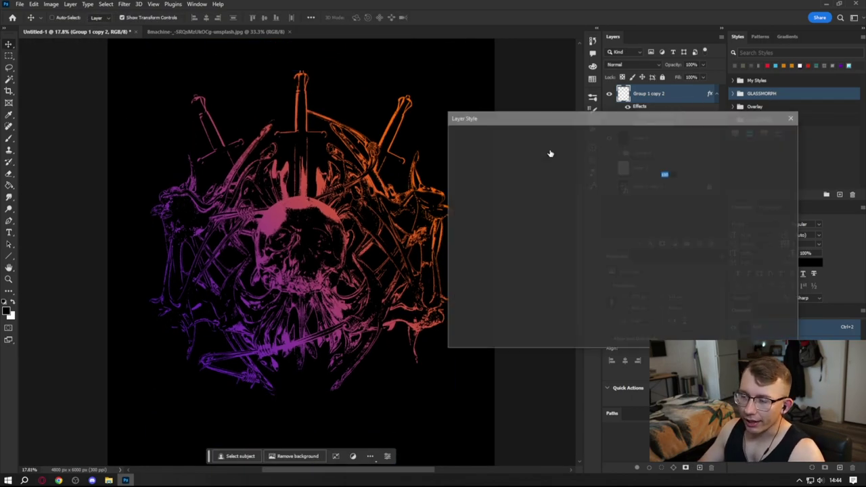
left_click(460, 336)
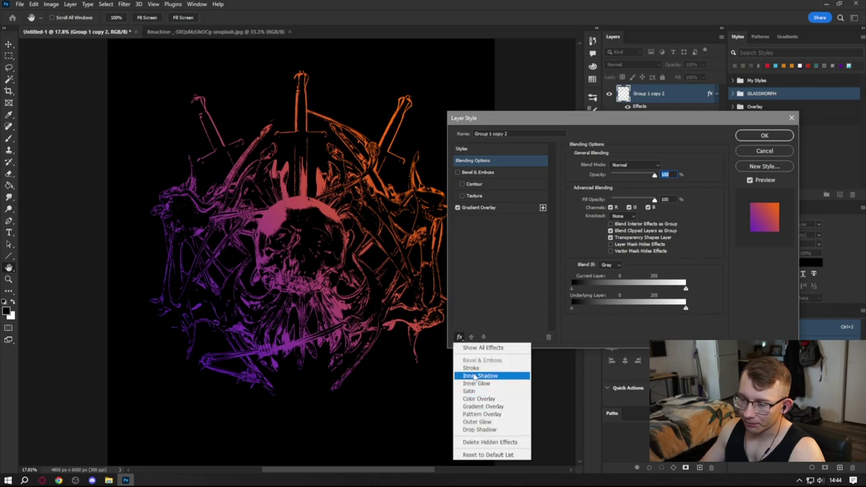
left_click(475, 382)
left_click(613, 174)
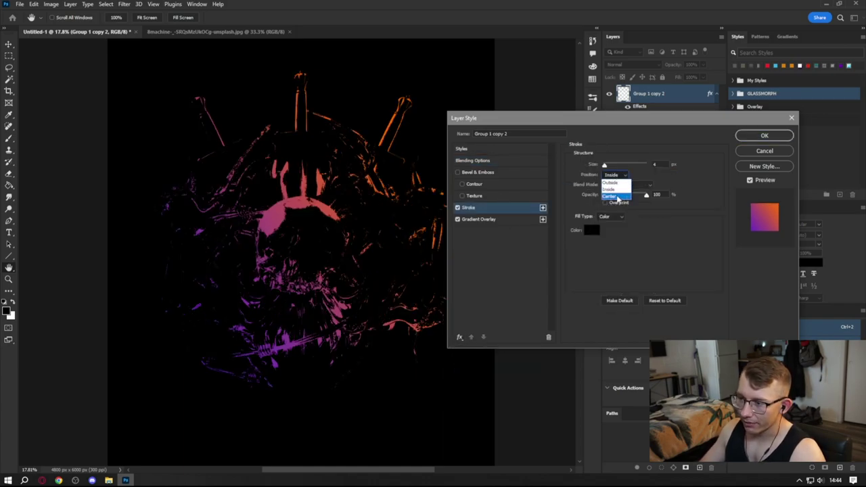
left_click(749, 160)
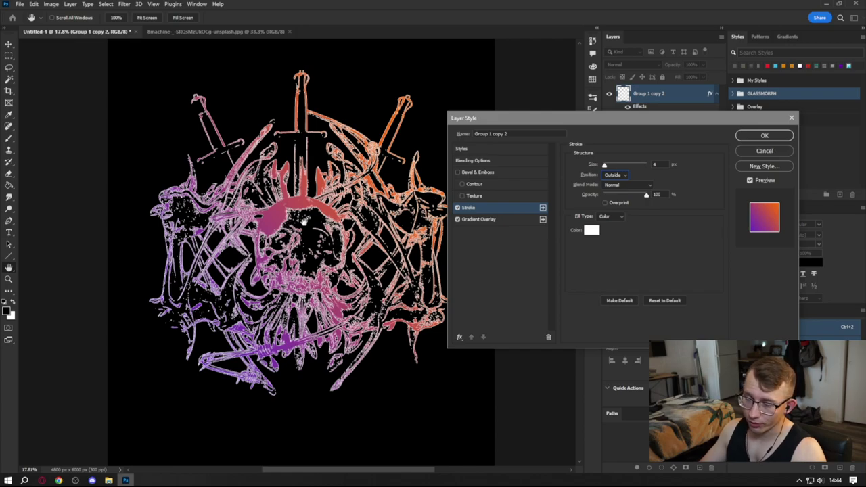
left_click_drag(303, 221, 339, 229)
left_click(755, 138)
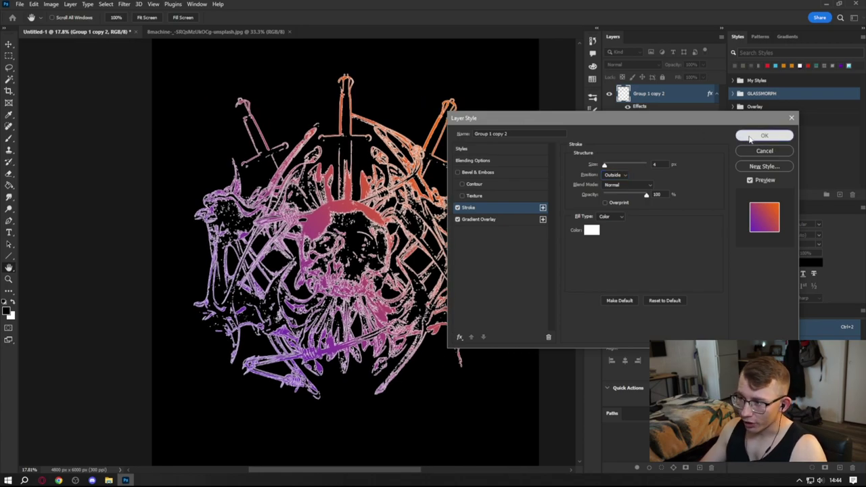
- Try the thinnest white stroke on Group 1 copy 2 and turn the Stroke effect off
scroll(334, 233, "up", 7)
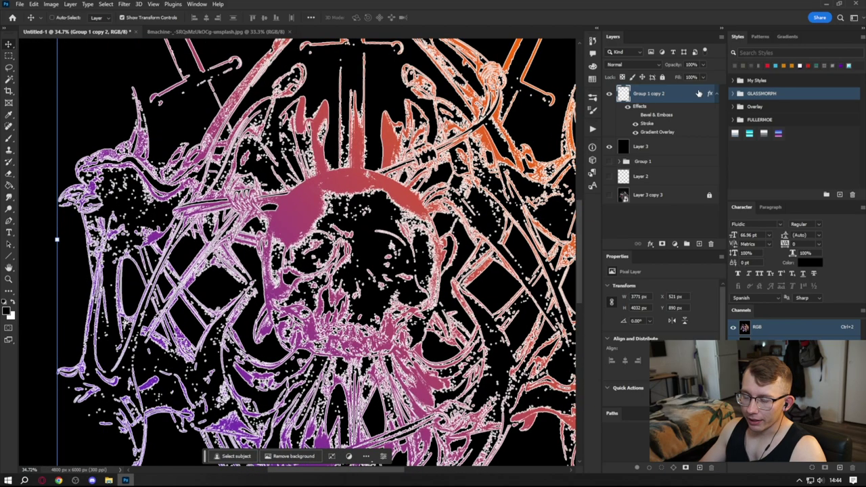
double_click(669, 104)
left_click(468, 207)
left_click_drag(606, 164, 596, 166)
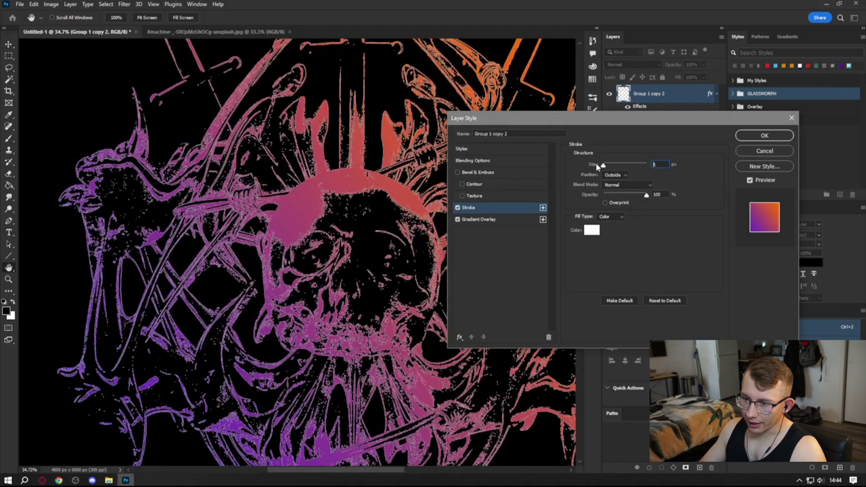
left_click(458, 206)
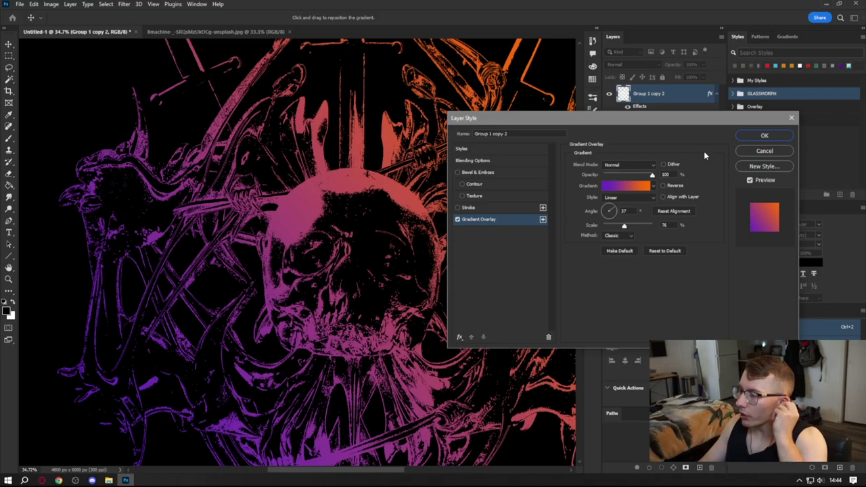
left_click(764, 136)
key("ctrl+0")
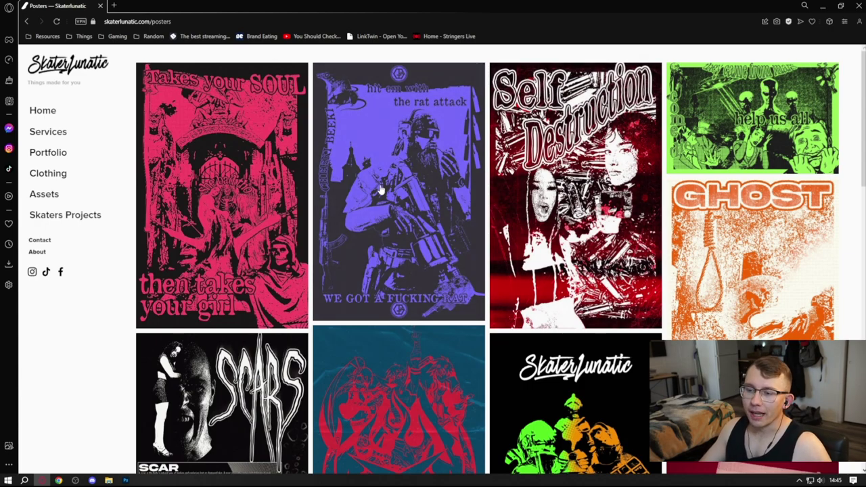
- Switch to the browser and view the pink "Takes your SOUL" and green alien posters in the Skaterlunatic posters gallery
left_click(230, 170)
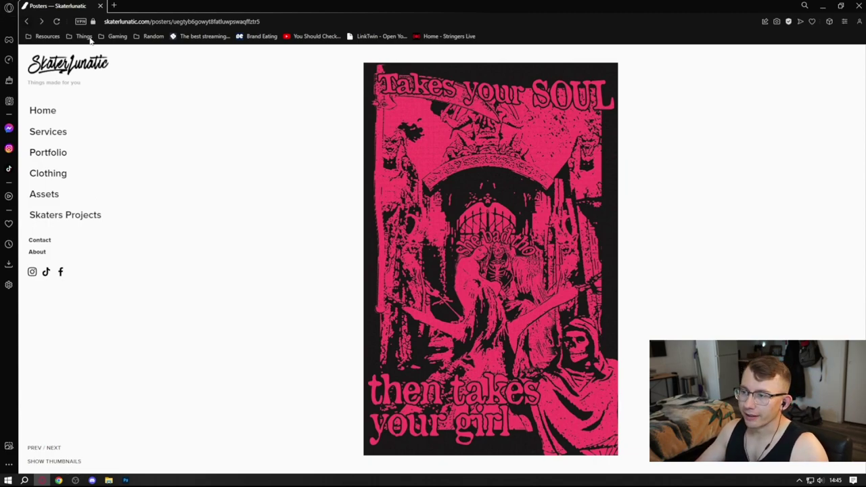
left_click(26, 21)
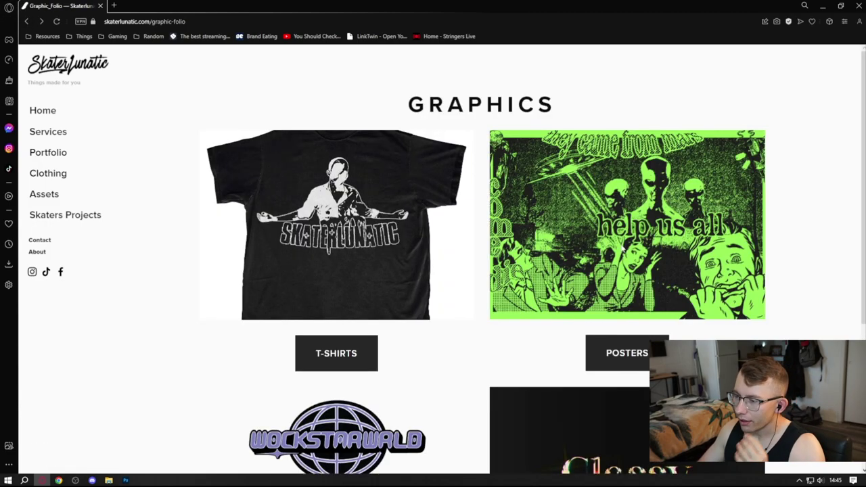
left_click(633, 348)
left_click(740, 125)
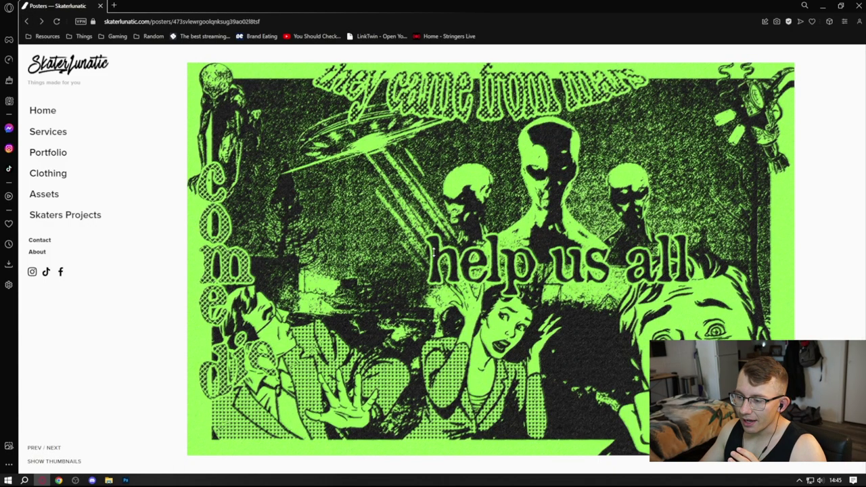
left_click(64, 460)
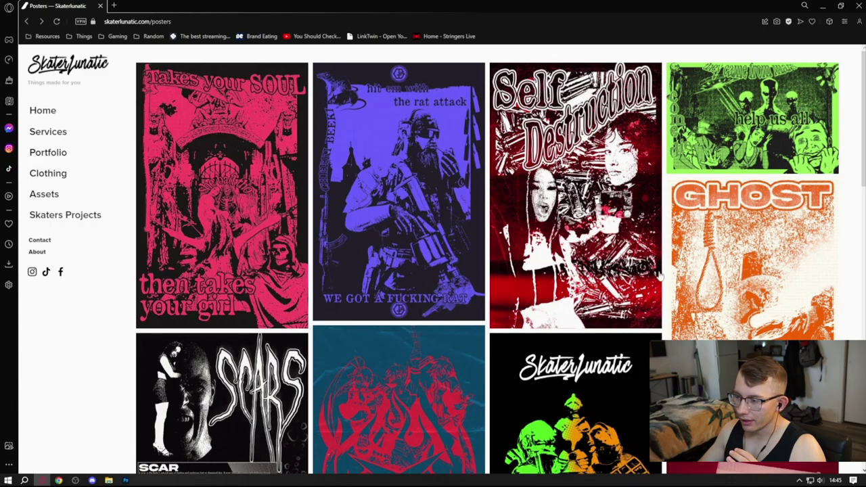
- Look through the rest of the posters gallery and view the black-and-white robot overlords poster enlarged
scroll(683, 257, "down", 10)
scroll(683, 257, "up", 2)
scroll(682, 257, "down", 5)
scroll(575, 270, "up", 3)
scroll(257, 346, "down", 3)
left_click(257, 346)
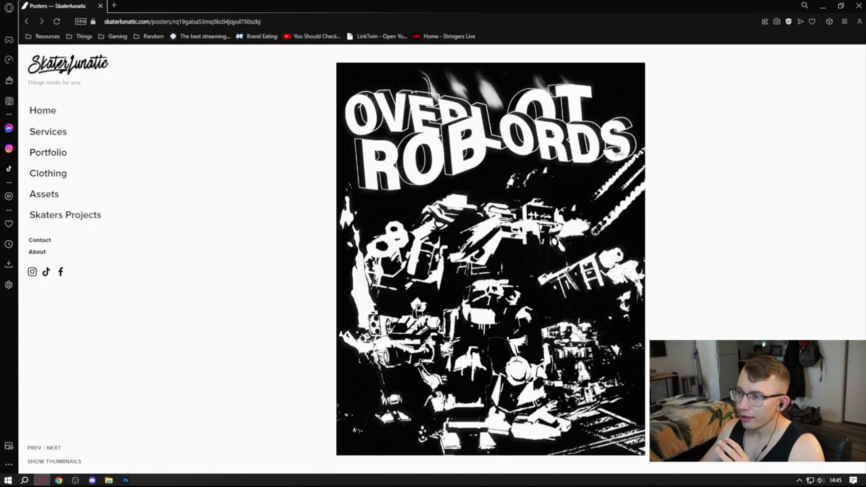
left_click(57, 462)
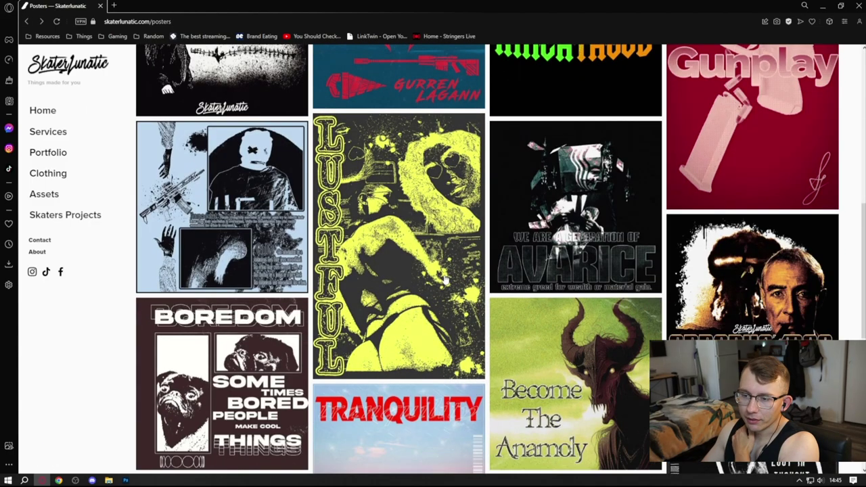
- View the purple "the rat attack" poster enlarged and return to the posters gallery
scroll(460, 274, "up", 7)
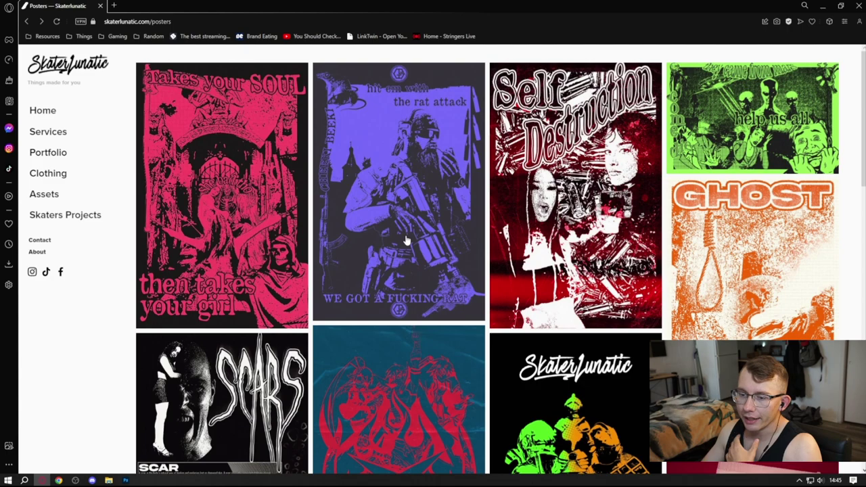
left_click(405, 241)
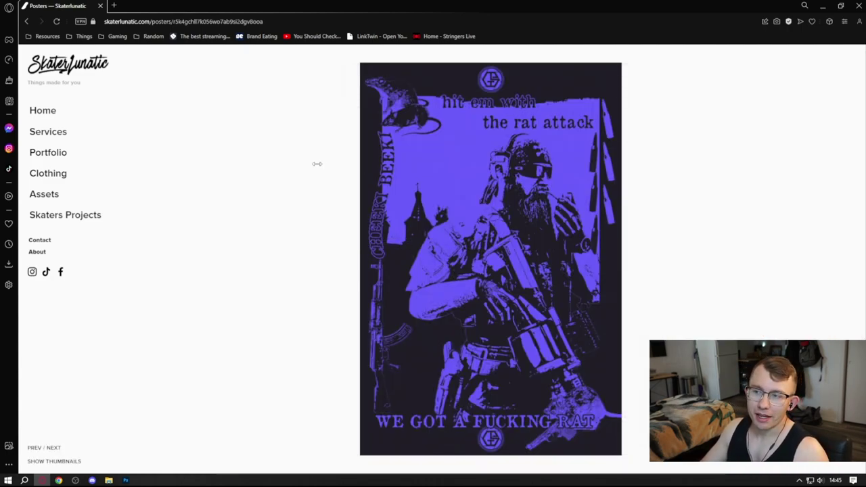
left_click(76, 461)
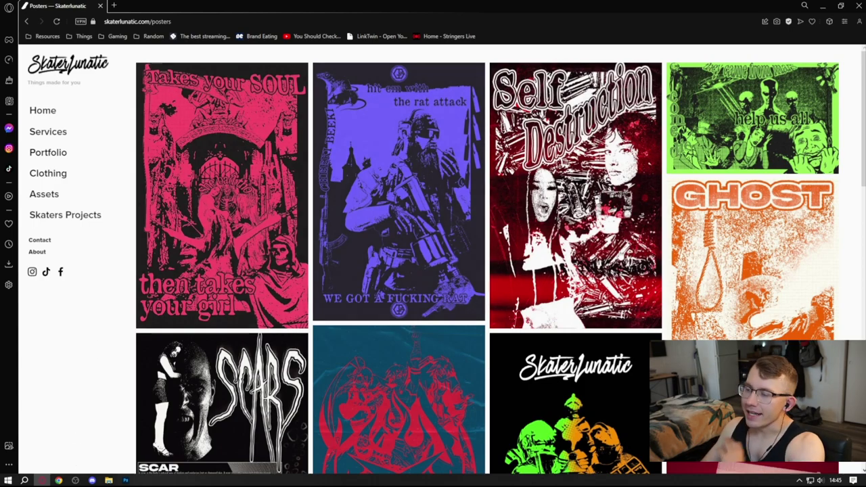
- View the green "help us all" alien poster enlarged, and return to Photoshop with the effects list of Group 1 copy 2 collapsed
left_click(700, 120)
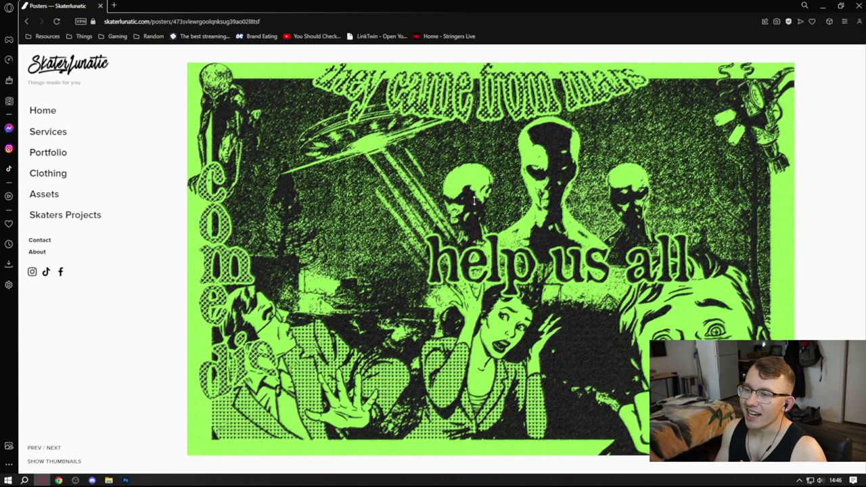
left_click(820, 9)
left_click(652, 215)
left_click(716, 93)
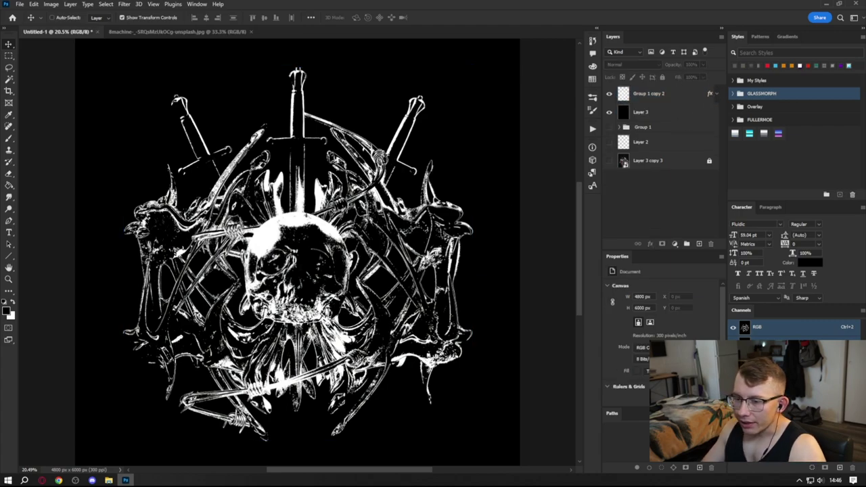
- Open the T-shirt mockup FULLER~1.PSD from the Mockups folder in the Photoshop Assets and bring the Group 1 copy 2 skull design into it
scroll(313, 169, "down", 2)
left_click(21, 6)
left_click(30, 23)
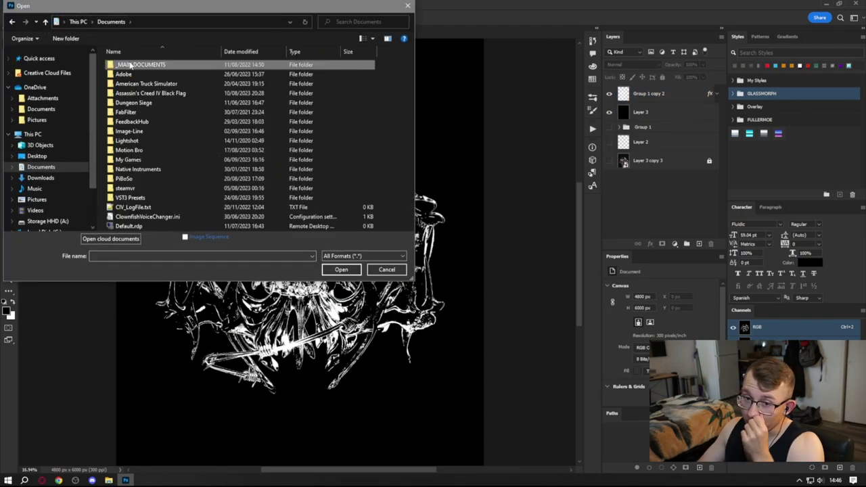
double_click(129, 64)
double_click(128, 64)
double_click(128, 64)
double_click(128, 64)
double_click(179, 74)
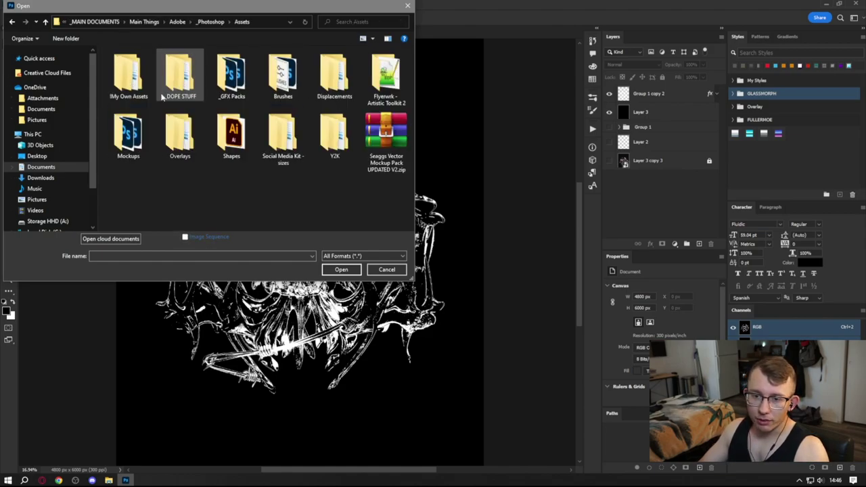
double_click(126, 136)
double_click(122, 105)
double_click(135, 76)
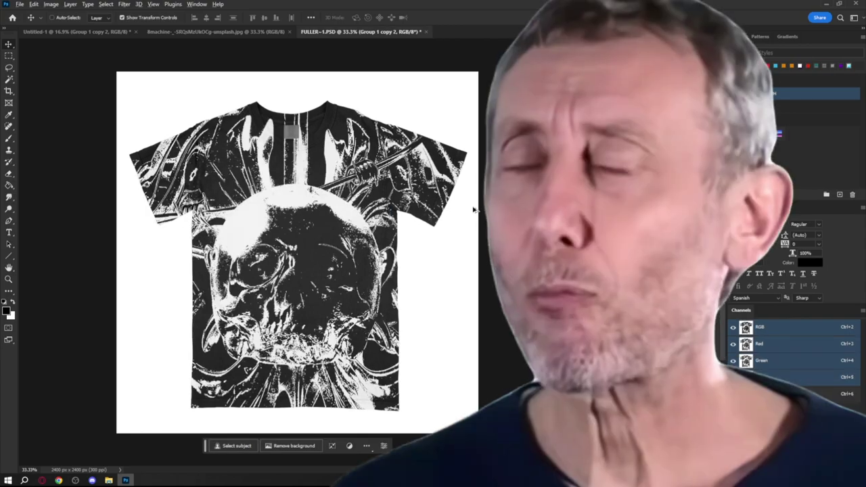
- Convert the Group 1 copy 2 design layer in the T-shirt mockup to a smart object
scroll(473, 209, "down", 2)
scroll(473, 209, "up", 3)
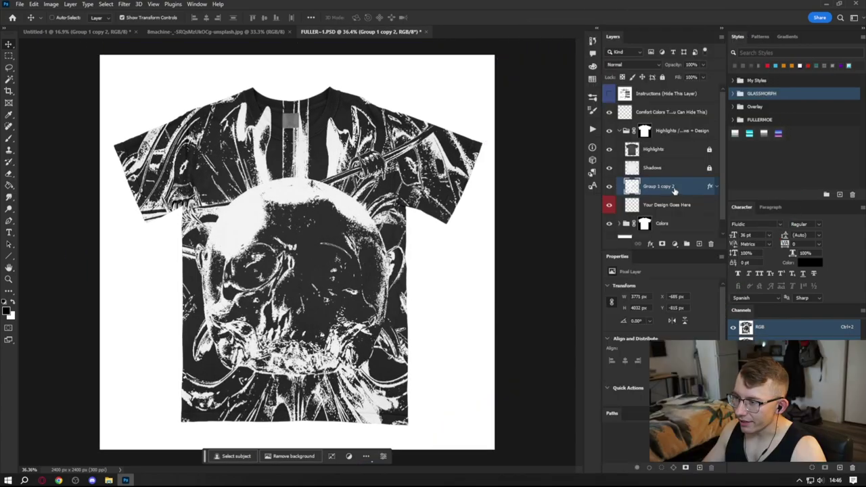
right_click(660, 186)
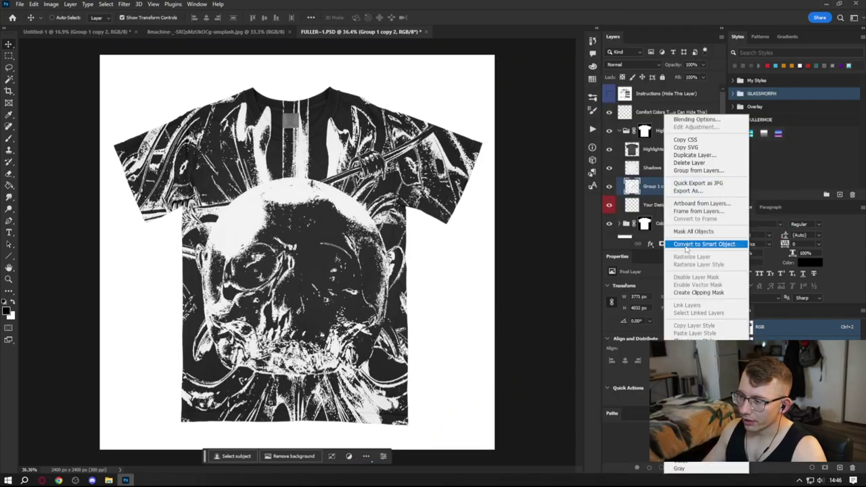
left_click(643, 193)
right_click(701, 186)
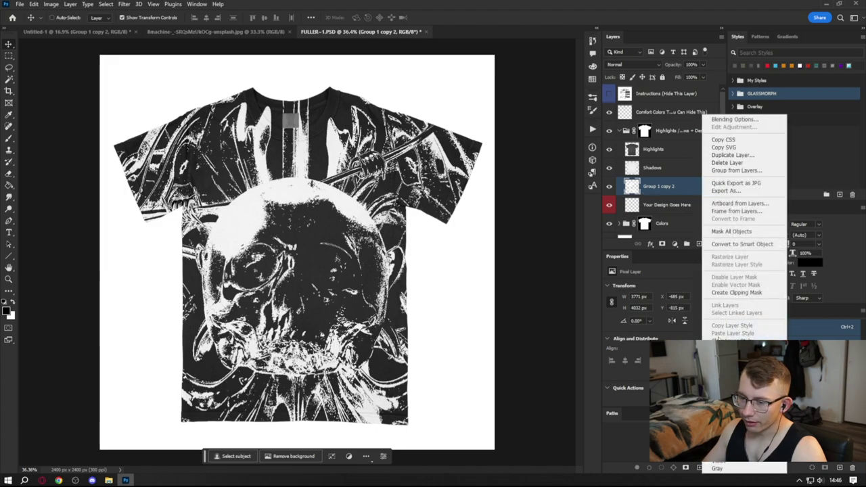
left_click(718, 341)
right_click(689, 188)
left_click(723, 249)
- Scale the skull design down to about 885 × 946 px and move it up onto the shirt's chest
scroll(431, 278, "down", 3)
key("ctrl+minus")
left_click_drag(511, 254, 347, 251)
left_click(447, 19)
scroll(297, 252, "up", 6)
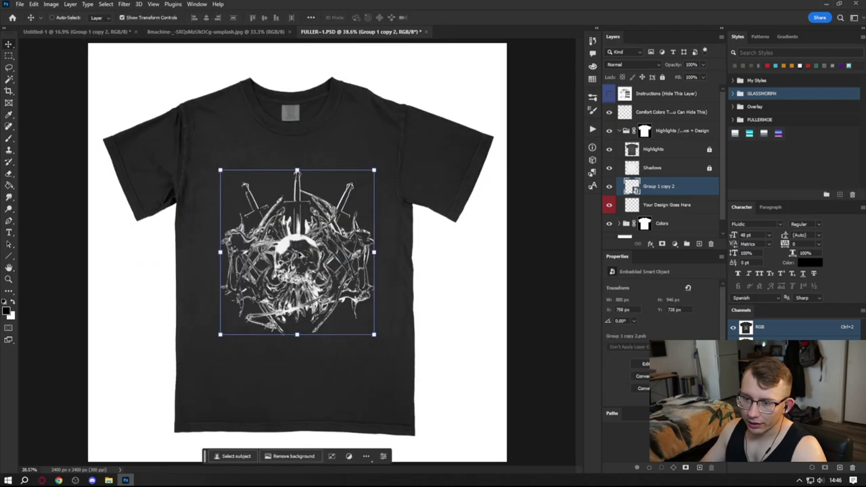
left_click_drag(311, 275, 292, 221)
- Set the blend mode of Group 1 copy 2 in the mockup to Screen
scroll(293, 220, "down", 3)
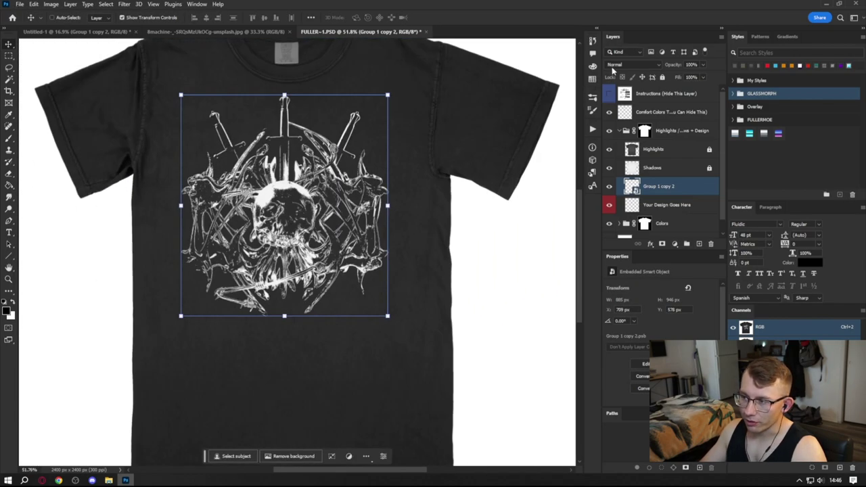
left_click(633, 64)
left_click(632, 143)
- Enlarge the skull design to about 971 × 1039 px and centre it on the shirt's upper chest
left_click_drag(297, 218, 309, 285)
scroll(374, 263, "down", 2)
left_click_drag(360, 260, 325, 279)
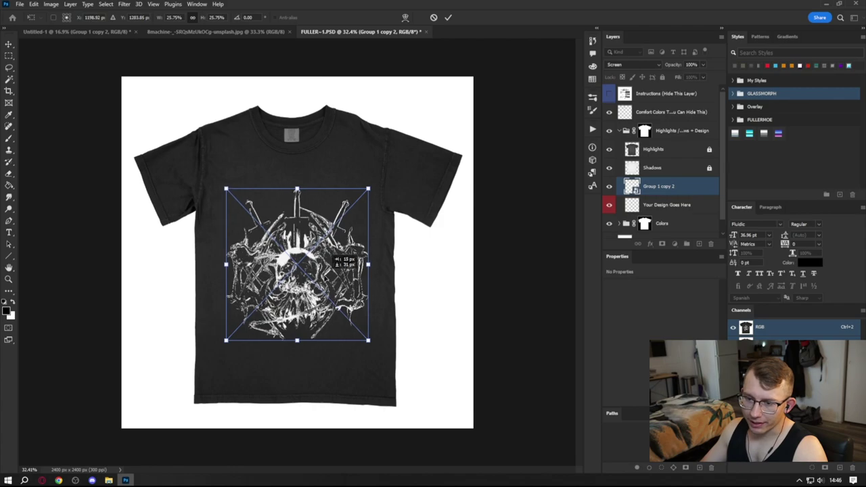
key("Return")
scroll(255, 227, "up", 3)
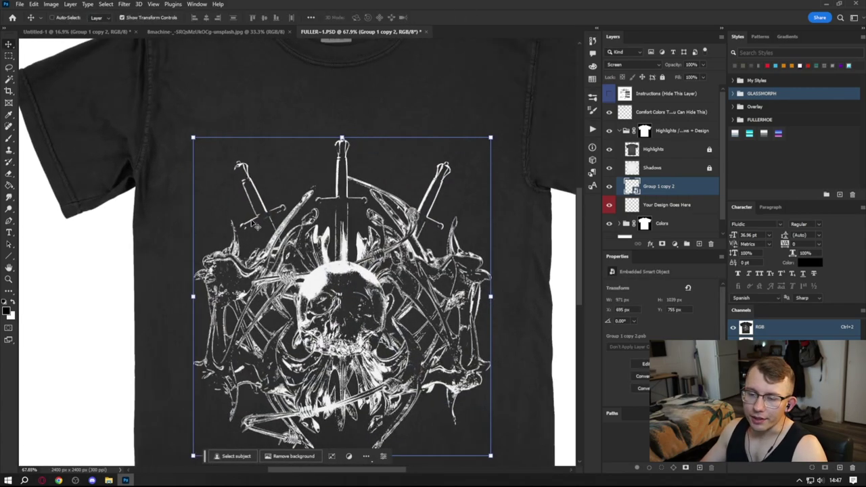
left_click_drag(366, 225, 364, 184)
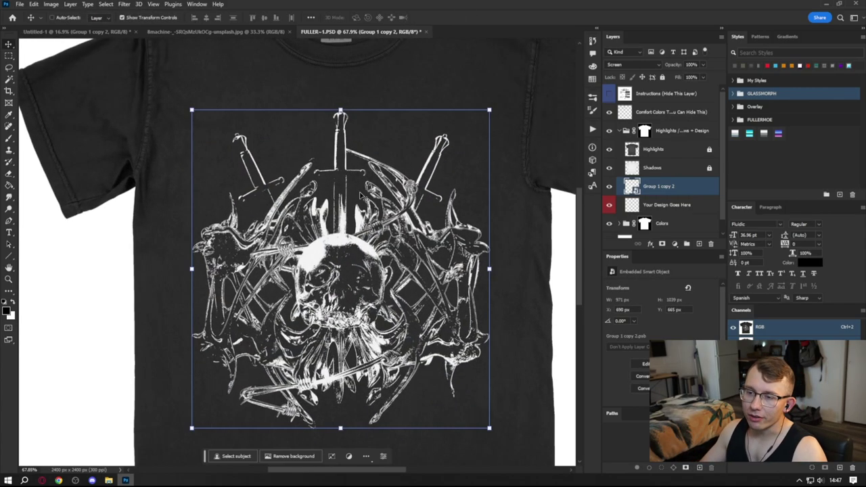
- Inspect the printed skull's texture up close and set the design layer's blend mode back to Normal
scroll(358, 193, "down", 2)
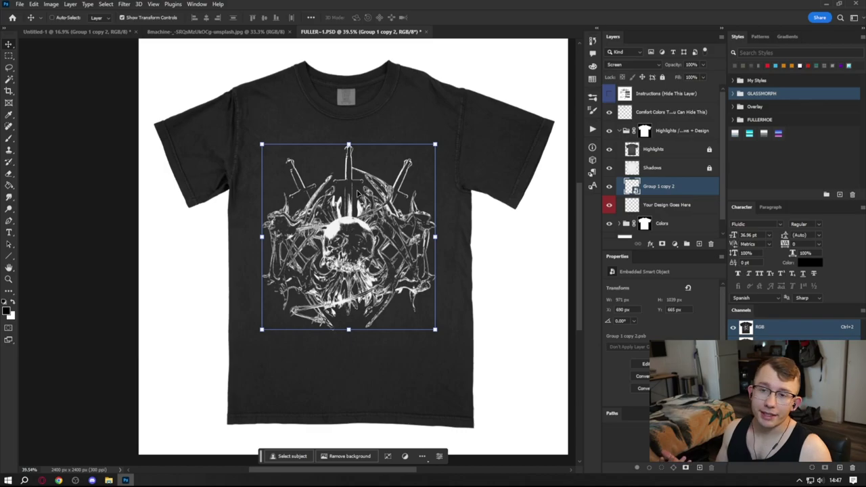
scroll(359, 194, "up", 8)
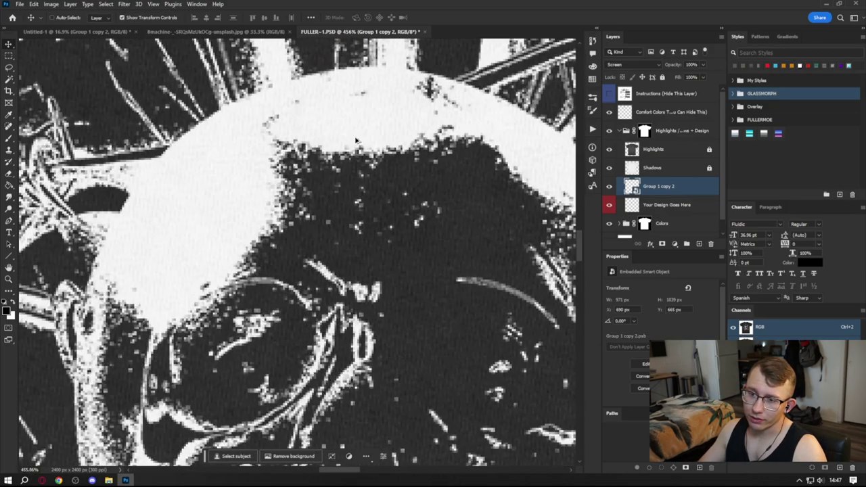
scroll(356, 140, "up", 4)
left_click(632, 64)
left_click(618, 68)
- Hide the mockup's Highlights and Shadows layers and examine the pixels along the skull's edges
scroll(466, 158, "down", 5)
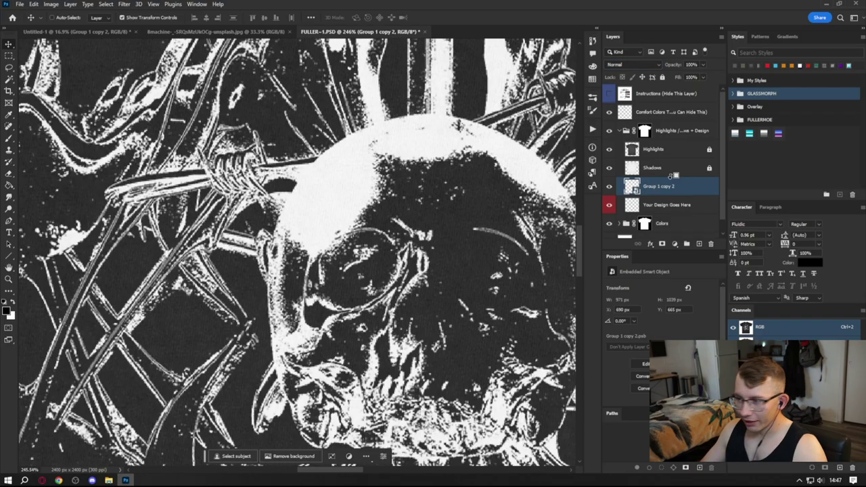
left_click(609, 149)
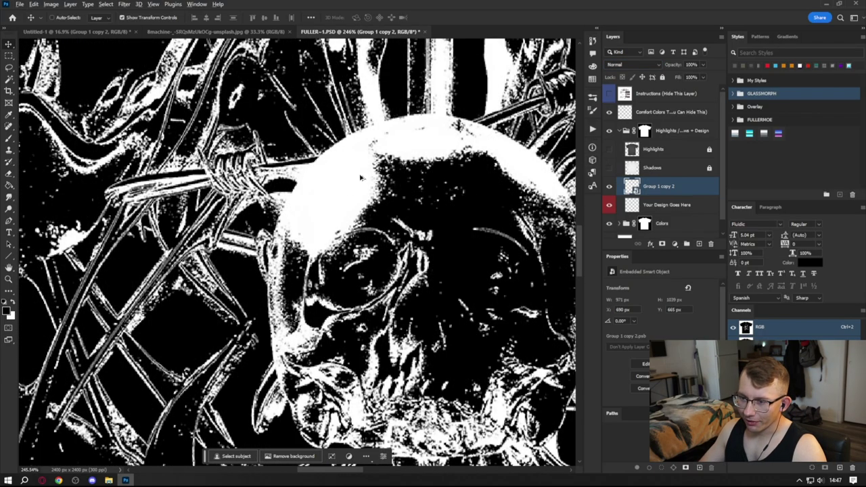
scroll(355, 181, "up", 5)
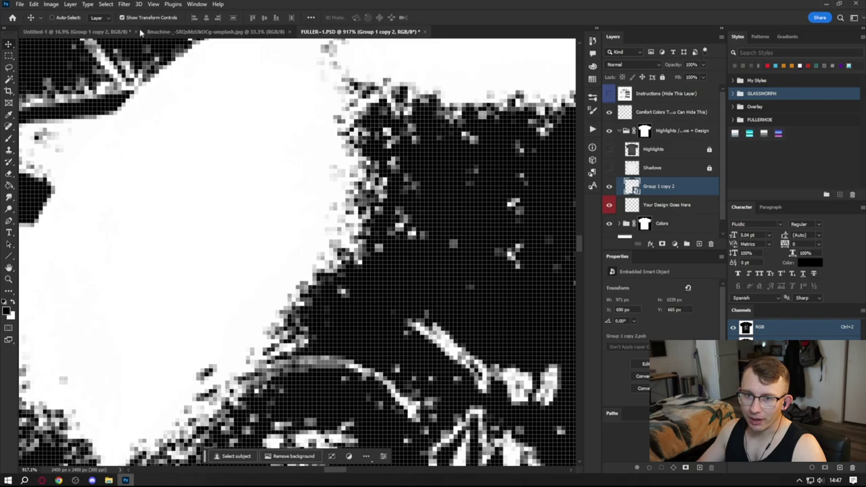
- Close the source photo document and check the design's edges in Untitled-1 by hiding and showing the black Layer 3
left_click(288, 32)
scroll(347, 145, "up", 10)
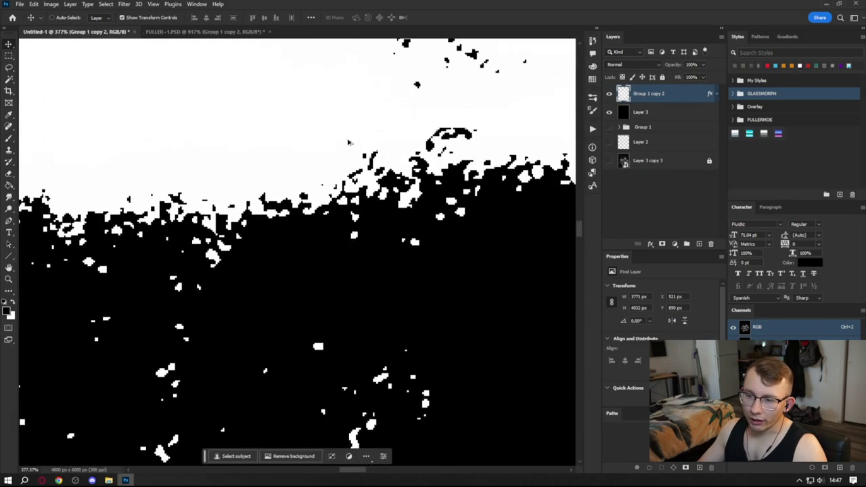
scroll(265, 287, "down", 5)
left_click(609, 112)
scroll(287, 181, "down", 5)
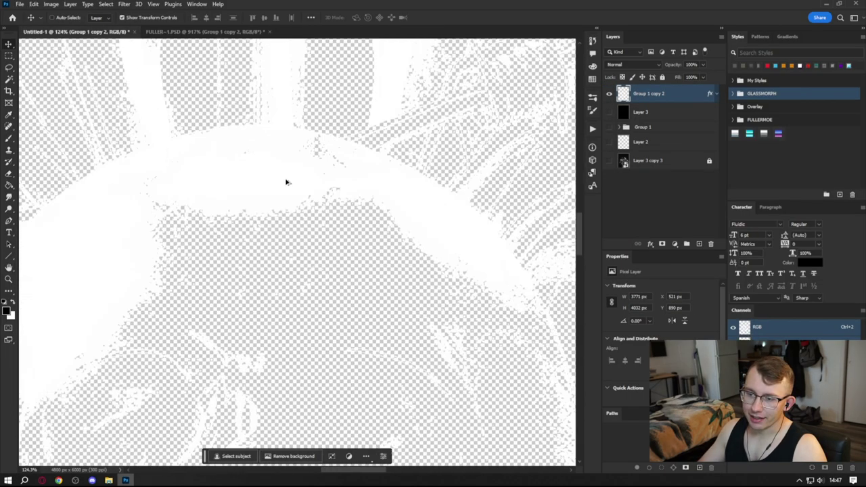
scroll(287, 181, "down", 2)
left_click(608, 112, "alt")
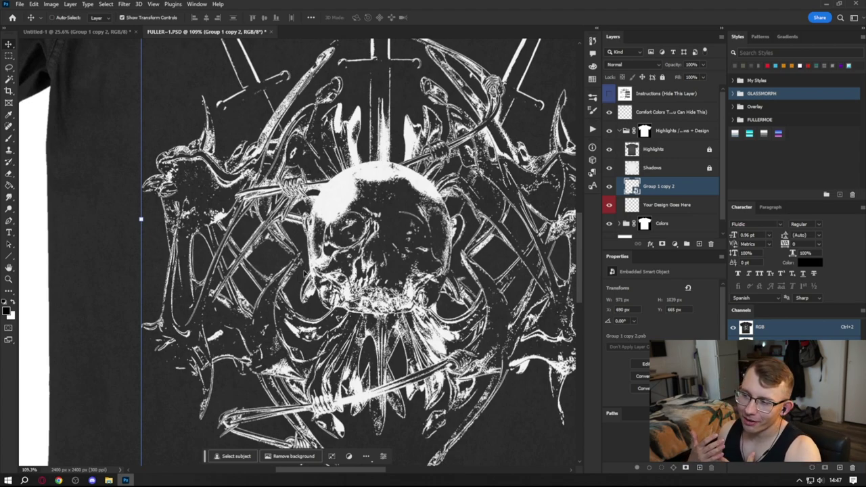
- Return from the mockup to Untitled-1, hide Group 1 copy 2 and Layer 3, and show Group 1 with its layers expanded
left_click(626, 130)
left_click(59, 32)
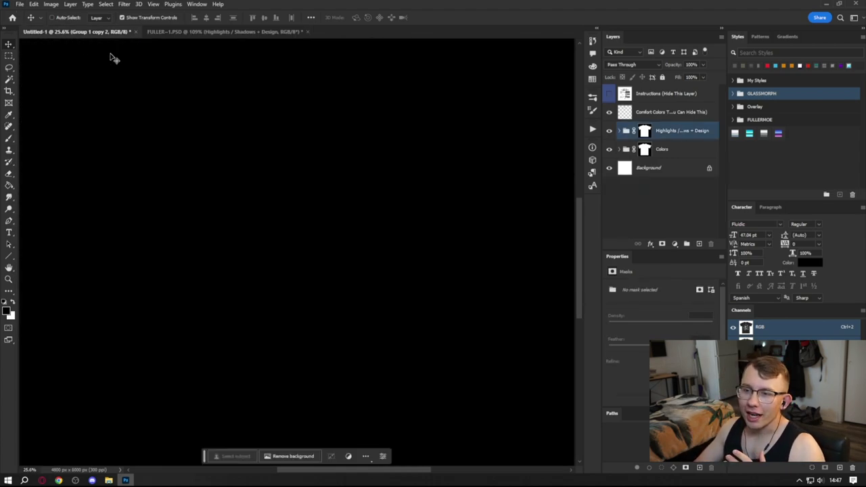
left_click(610, 93)
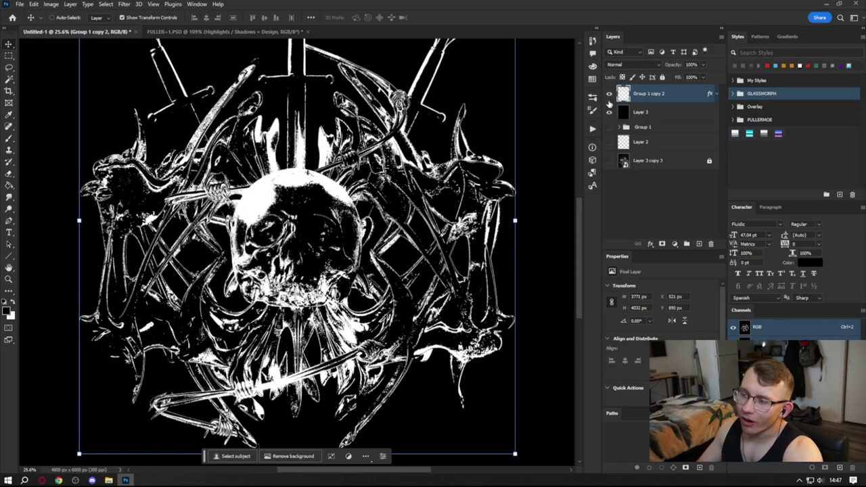
left_click(608, 94)
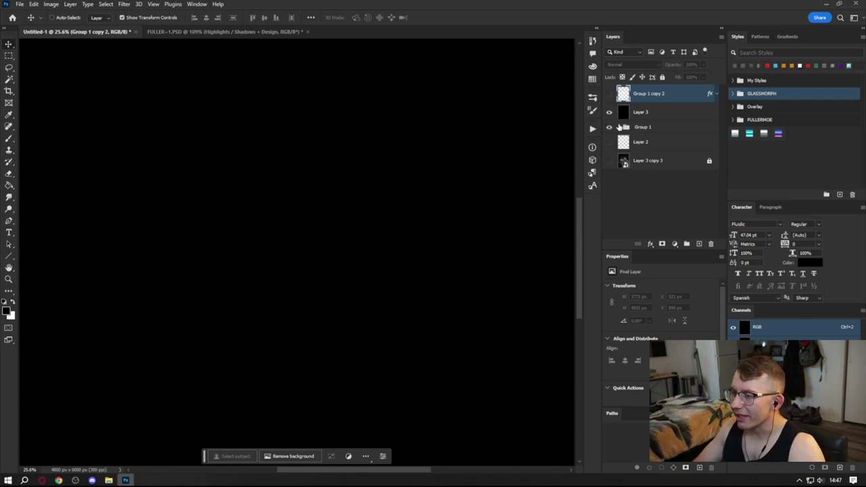
left_click(619, 127)
left_click(609, 112)
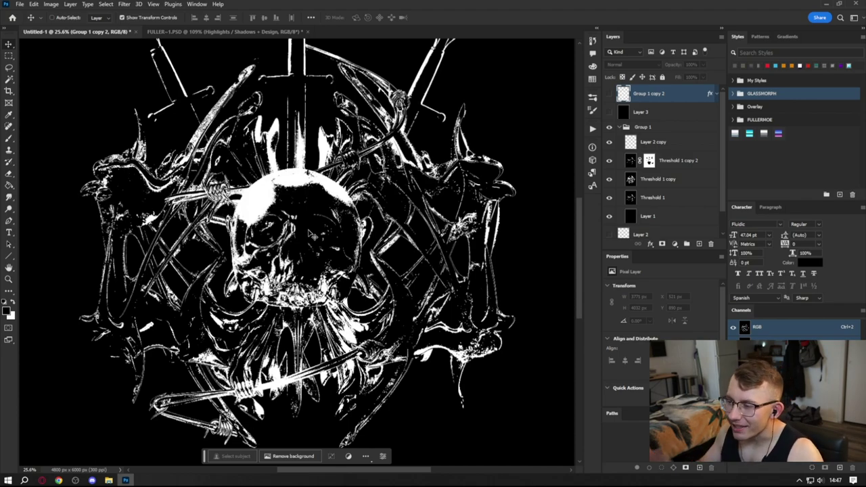
- Delete the Threshold 1 layer from Group 1 and set the blend mode of Threshold 1 copy to Normal
scroll(449, 235, "up", 3)
left_click(648, 198)
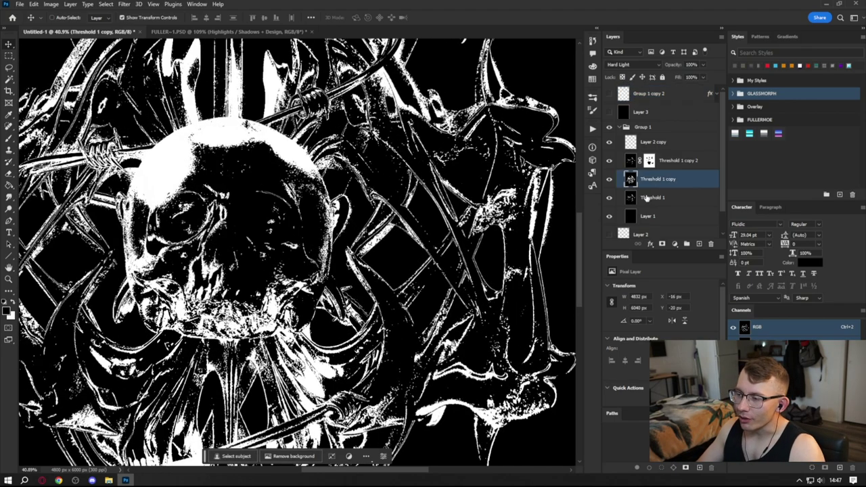
left_click(648, 180)
left_click(630, 65)
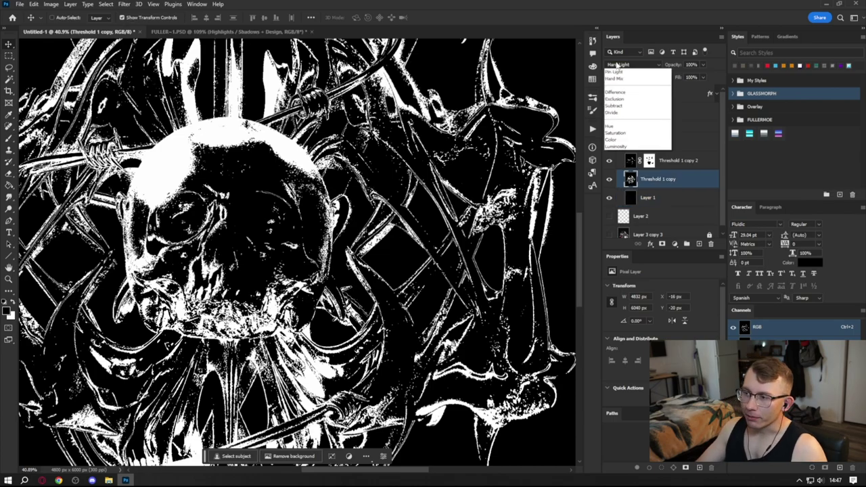
left_click(617, 72)
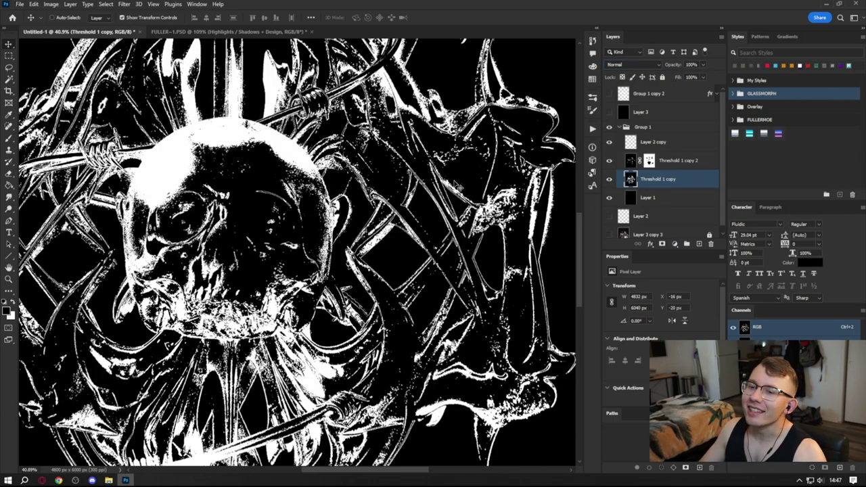
- Toggle the masked Threshold 1 copy 2 layer off and on to compare its effect on the whole artwork
scroll(250, 237, "down", 1)
key("ctrl+0")
left_click(609, 161)
left_click(608, 161)
scroll(189, 219, "up", 9)
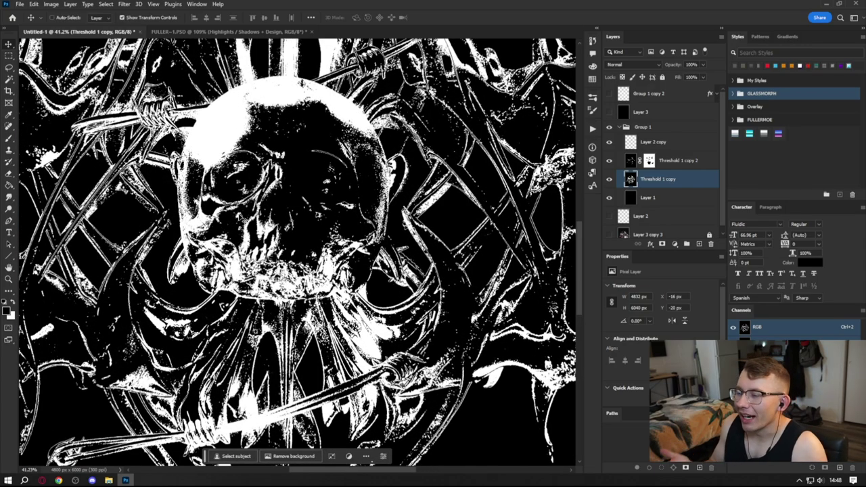
- Collapse Group 1 and toggle its visibility off and on to review the combined threshold artwork
left_click(624, 127)
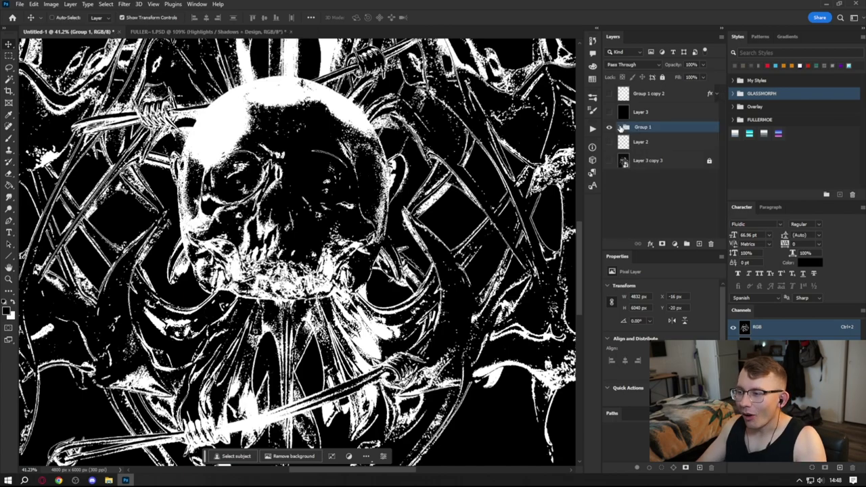
left_click(609, 126)
left_click(608, 127)
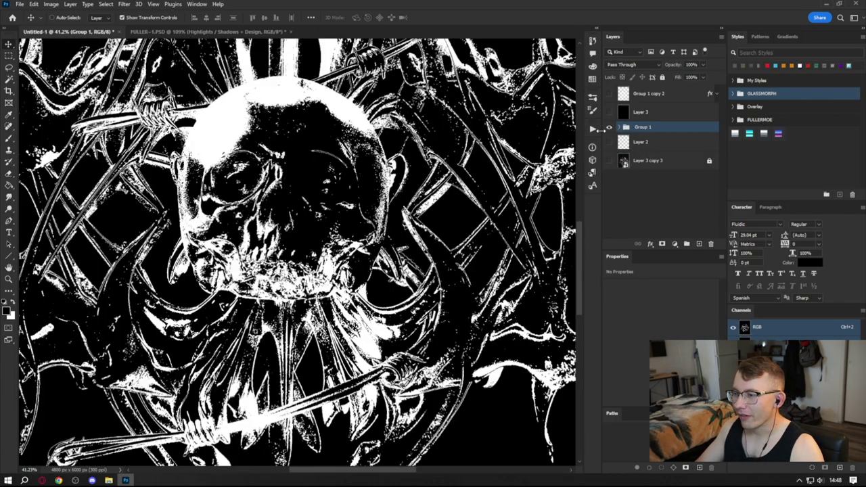
scroll(298, 203, "down", 5)
scroll(301, 215, "up", 3)
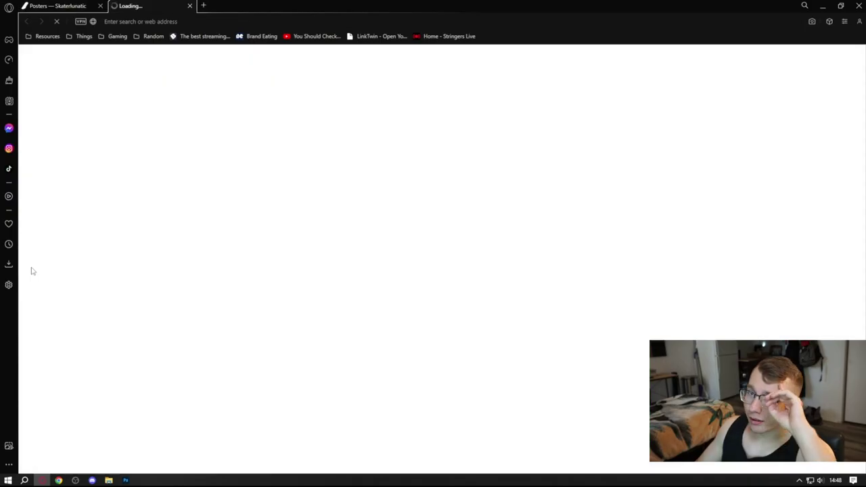
- Switch to the browser, browse the Skaterlunatic Instagram profile and view the Special Forces Collection T-shirt post
left_click(101, 6)
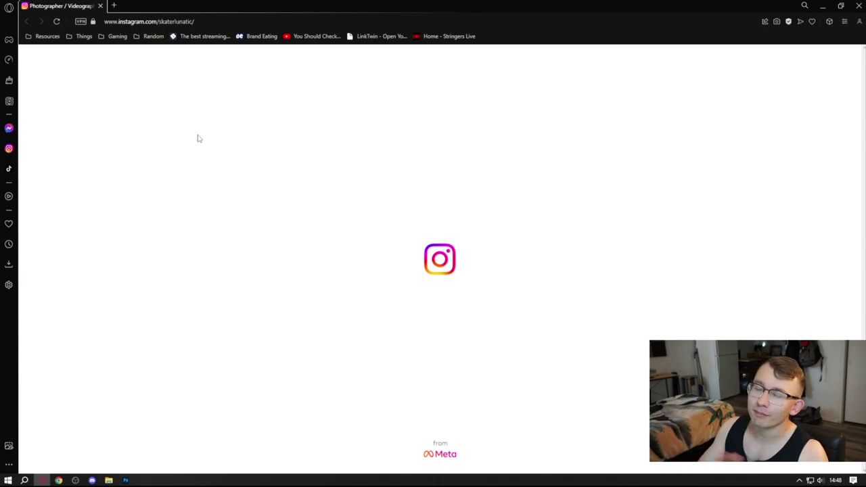
scroll(294, 279, "down", 10)
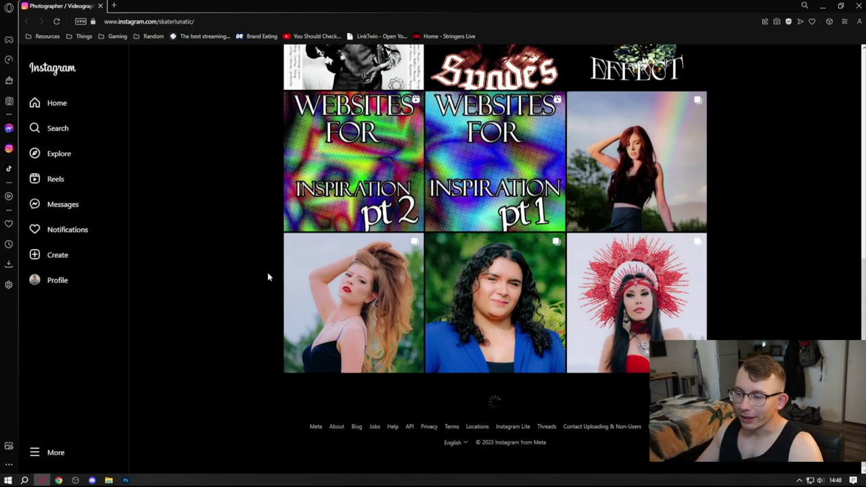
scroll(266, 280, "up", 8)
scroll(248, 279, "down", 6)
left_click(599, 290)
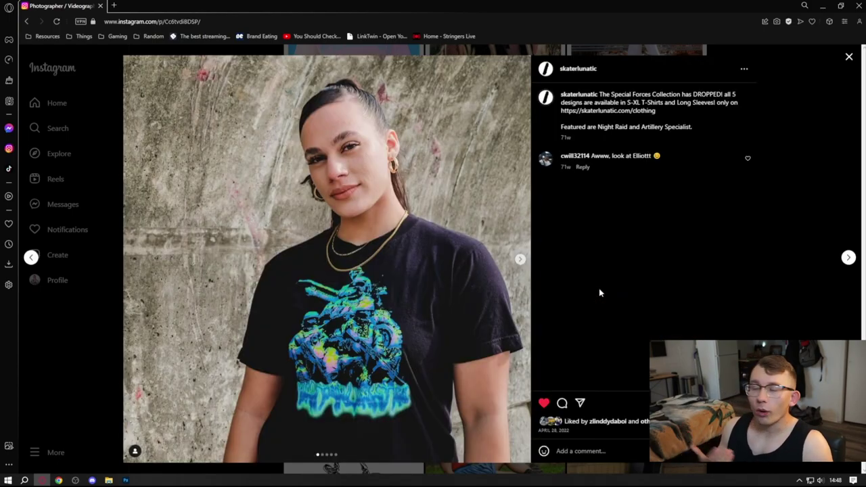
- Look through the remaining photos of the Special Forces Collection post and close the post
left_click(519, 259)
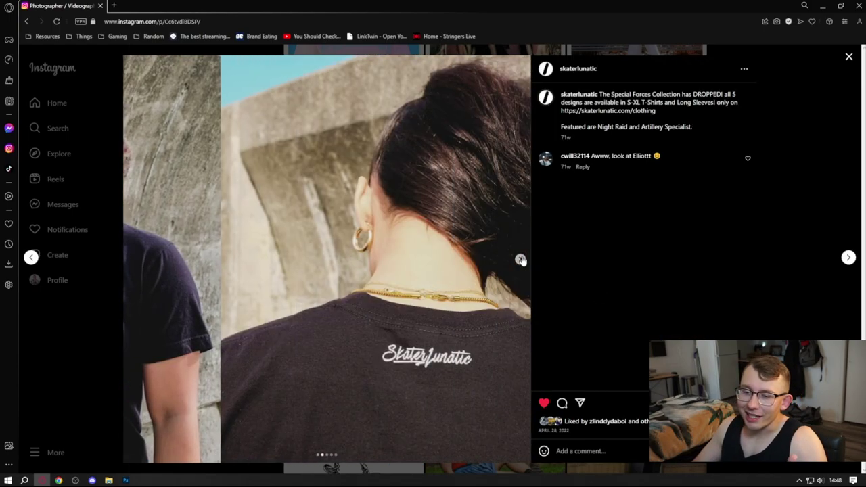
left_click(520, 259)
left_click(520, 259)
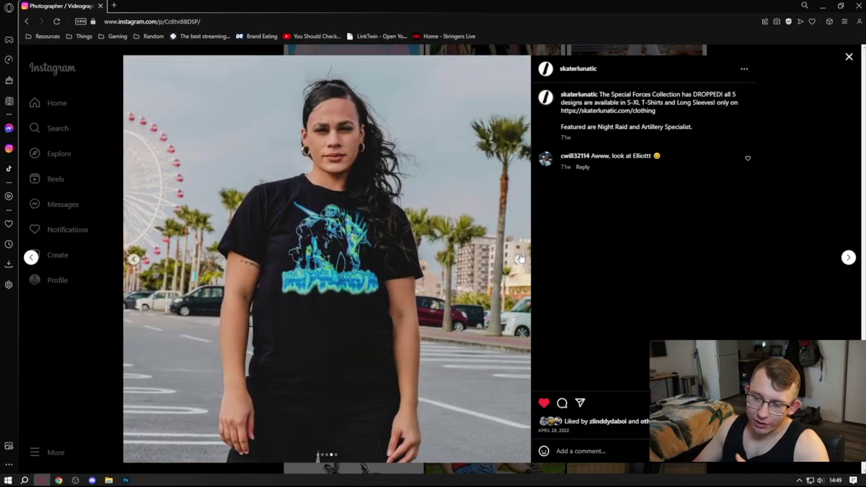
left_click(847, 58)
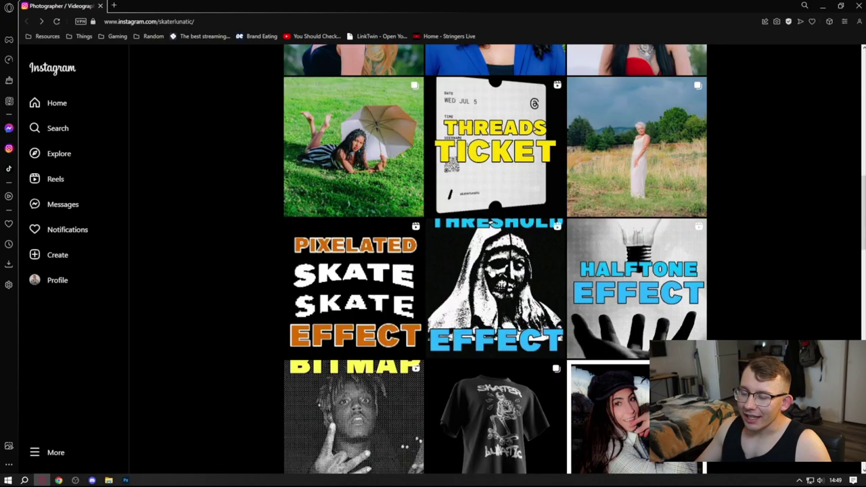
- Look over the Threshold Effect post and the other graphics in the profile's post grid, ending at the profile header
left_click(514, 296)
left_click(749, 179)
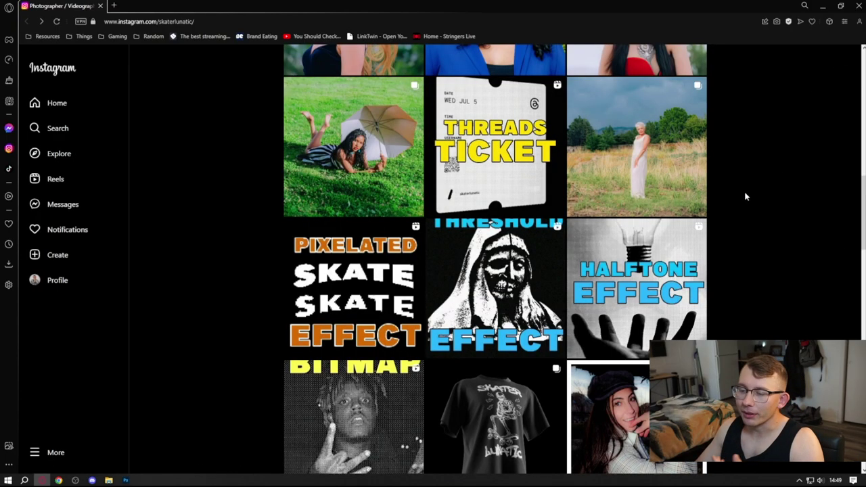
scroll(751, 195, "down", 5)
scroll(476, 242, "up", 4)
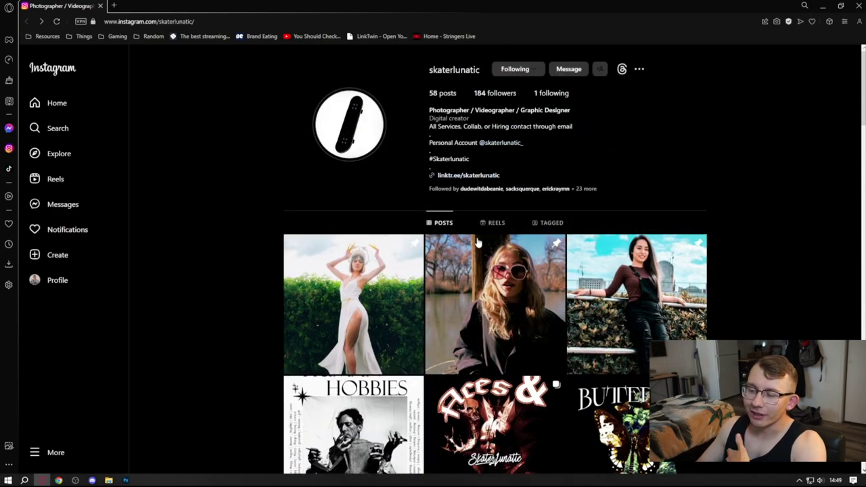
- Switch back to Photoshop and expand Group 1 to show the threshold layers inside it
left_click(823, 6)
left_click(628, 213)
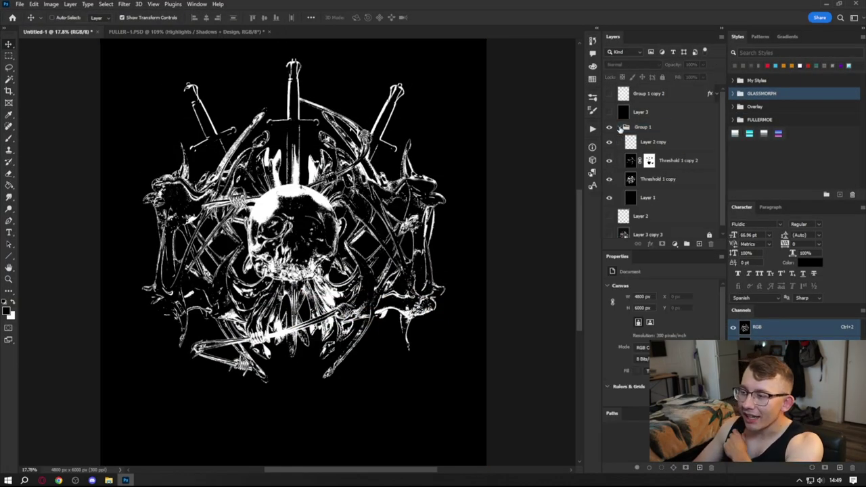